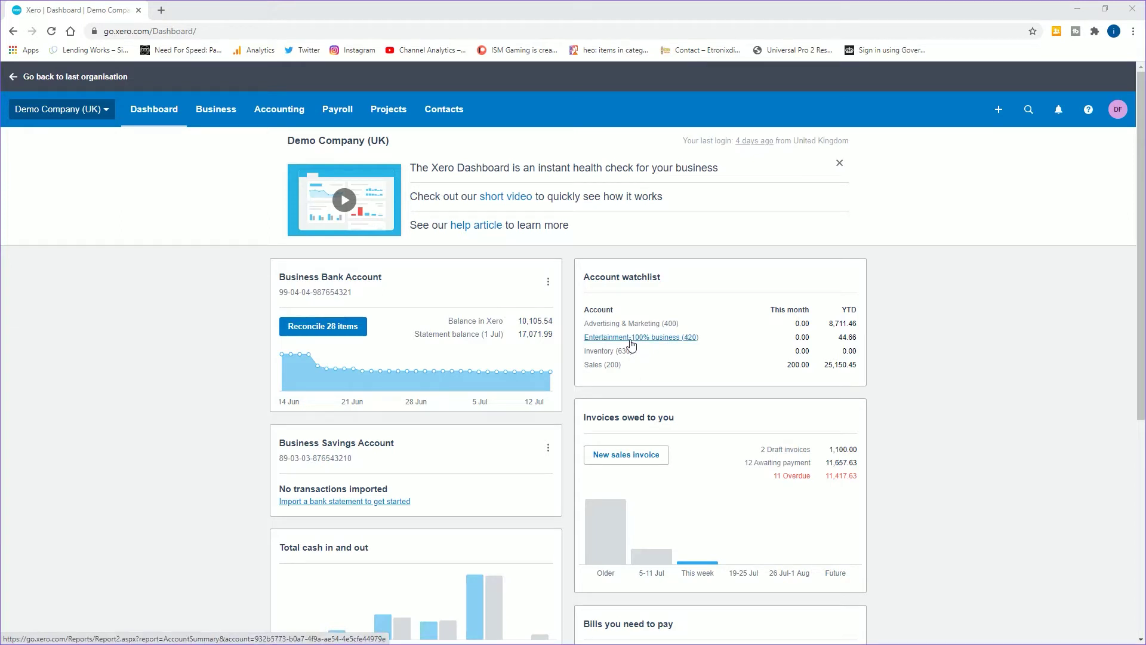
Go to the Tracking categories settings under Accounting > Advanced.
left_click(287, 113)
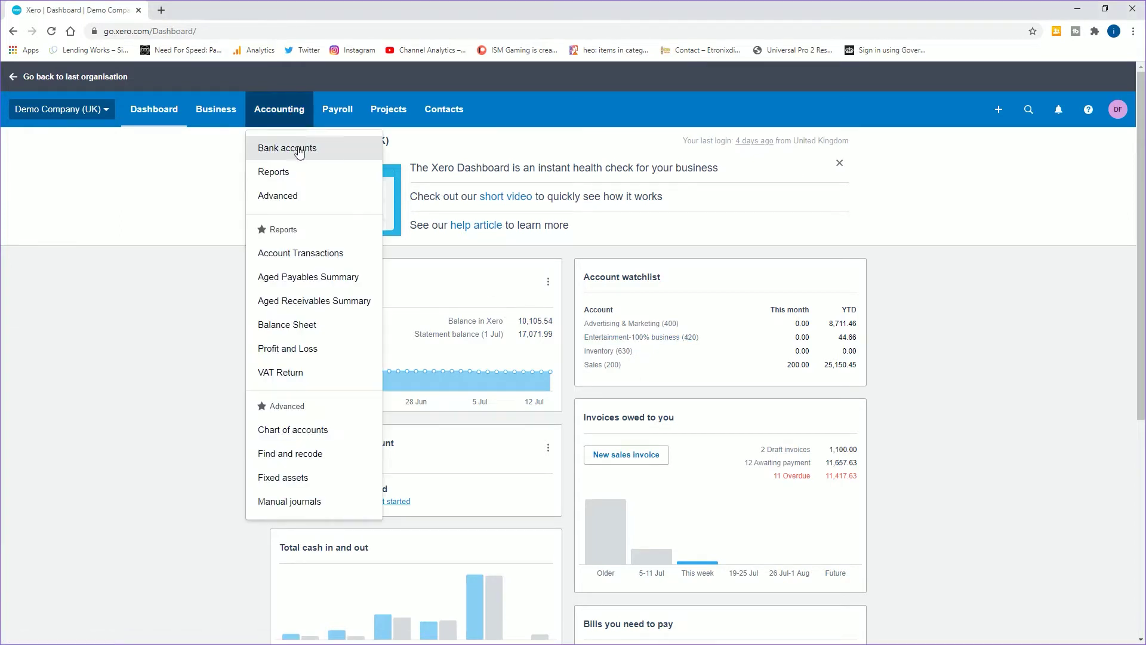
left_click(297, 195)
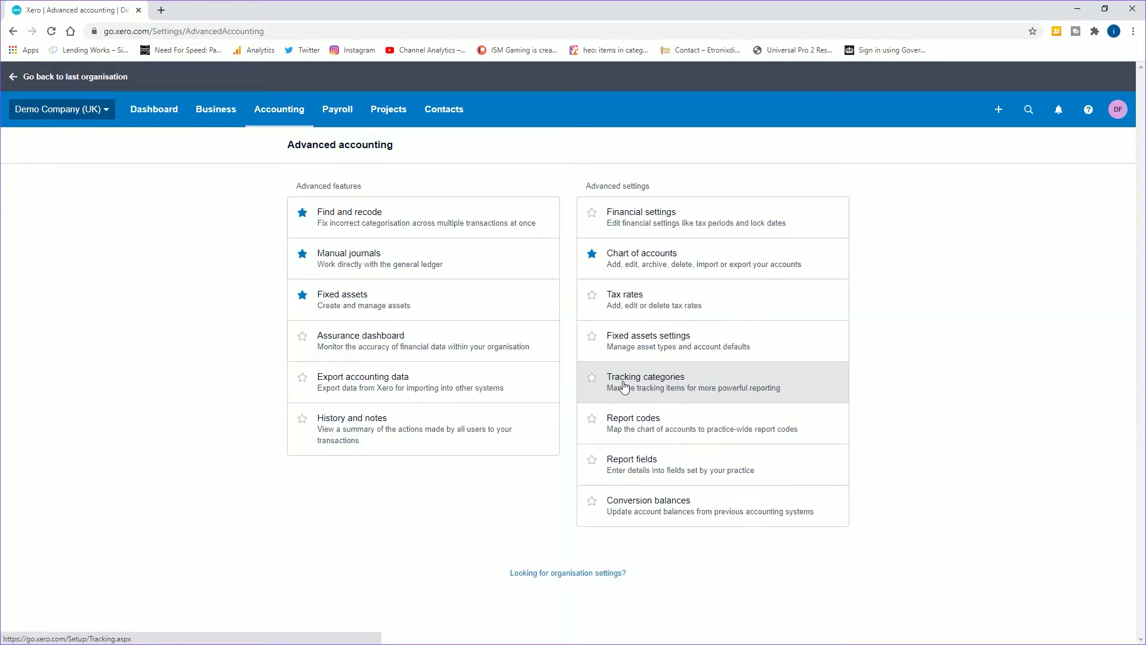
left_click(637, 384)
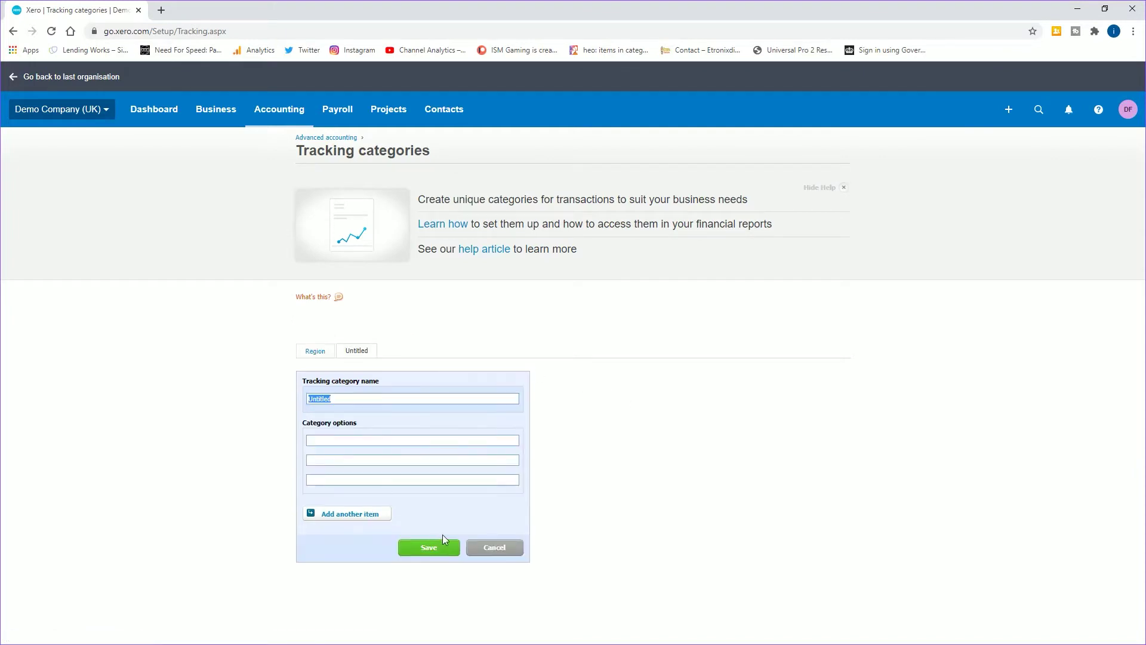
Save a 'Types of Business' category with Advertising, SEO and Mentoring, then review Region.
type("Typeo of Business")
key("Tab")
type("Advertising")
key("Tab")
type("SEO")
key("Tab")
type("Mentoring")
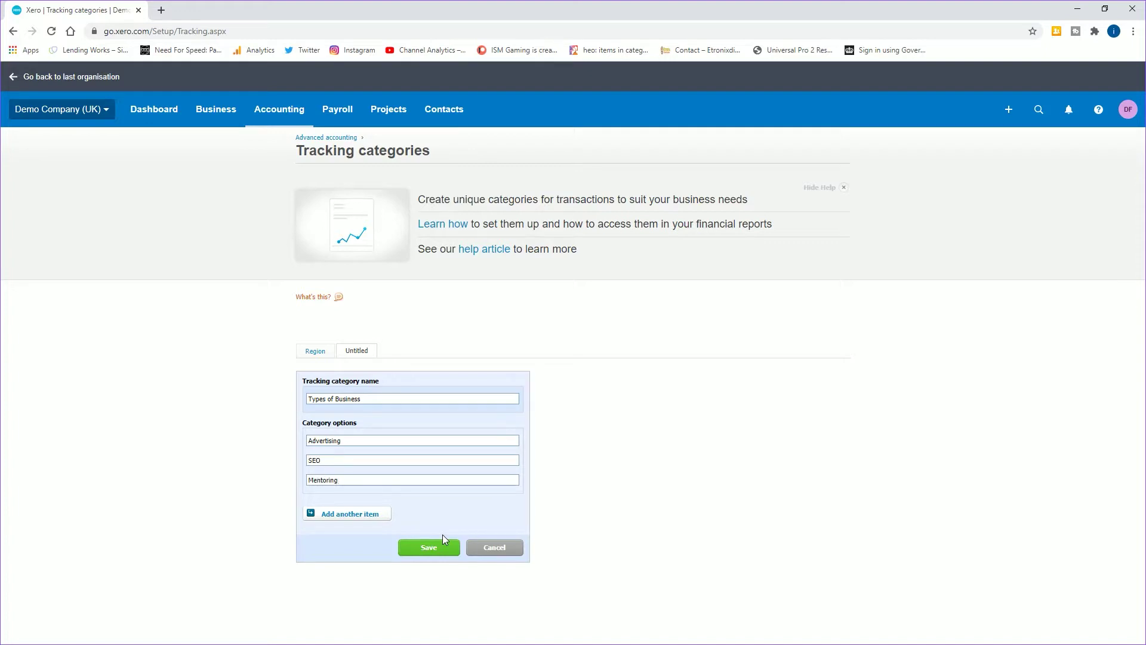
left_click(443, 546)
left_click(321, 354)
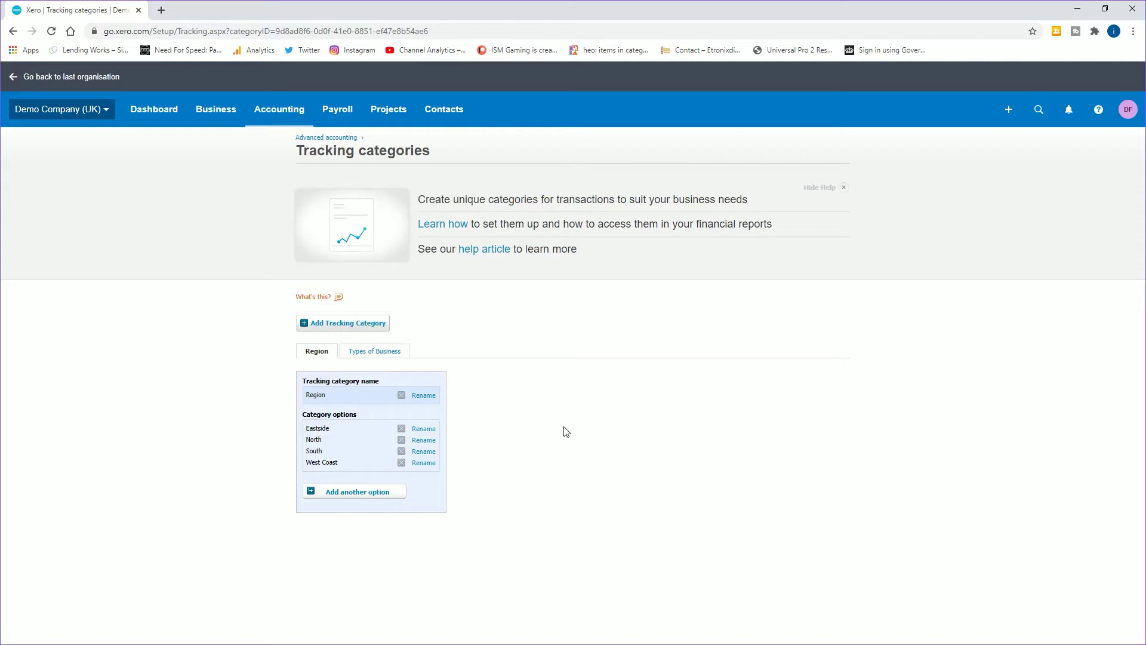
key("Return")
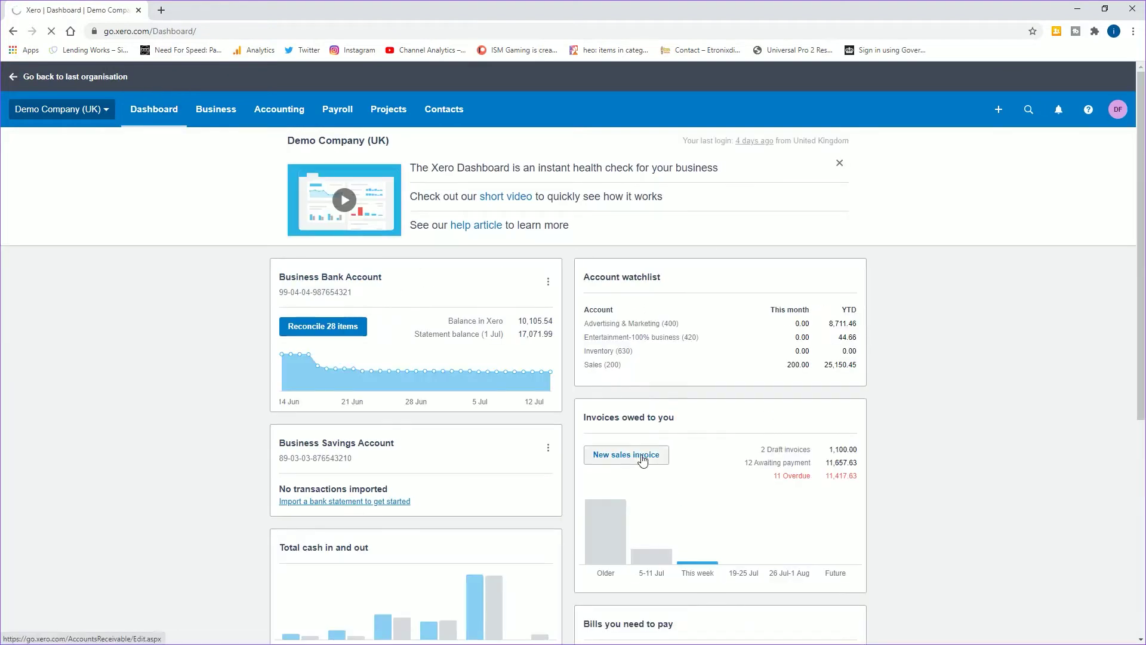
Start a new sales invoice to ABC Construction with due date 13 Jul 2020.
left_click(636, 455)
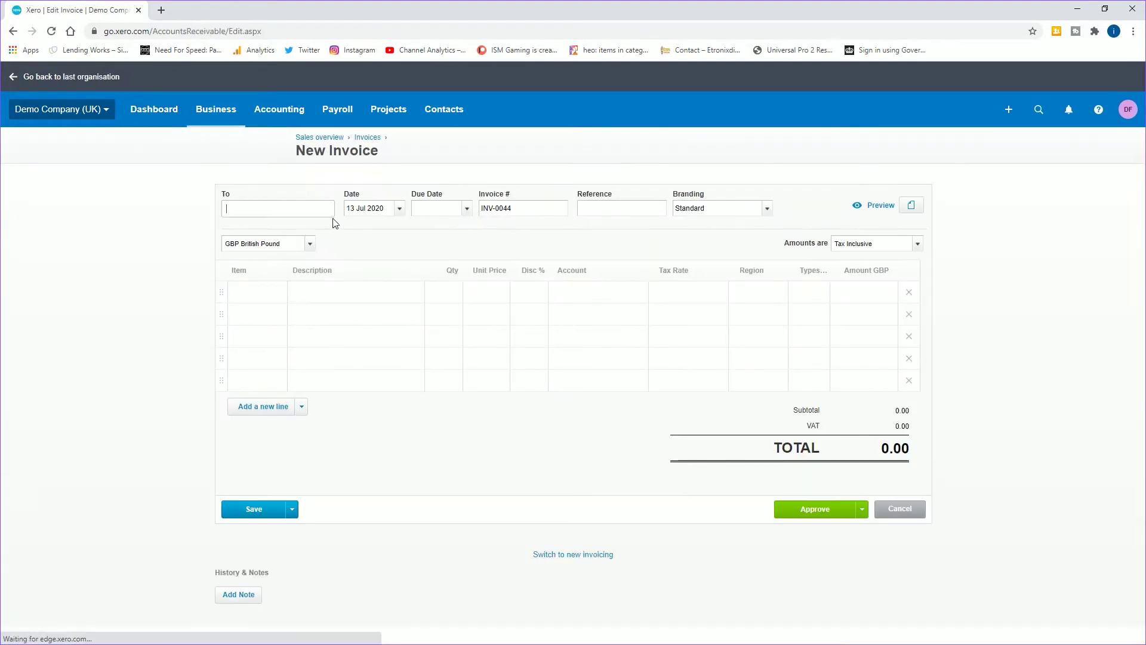
type("a")
right_click(315, 226)
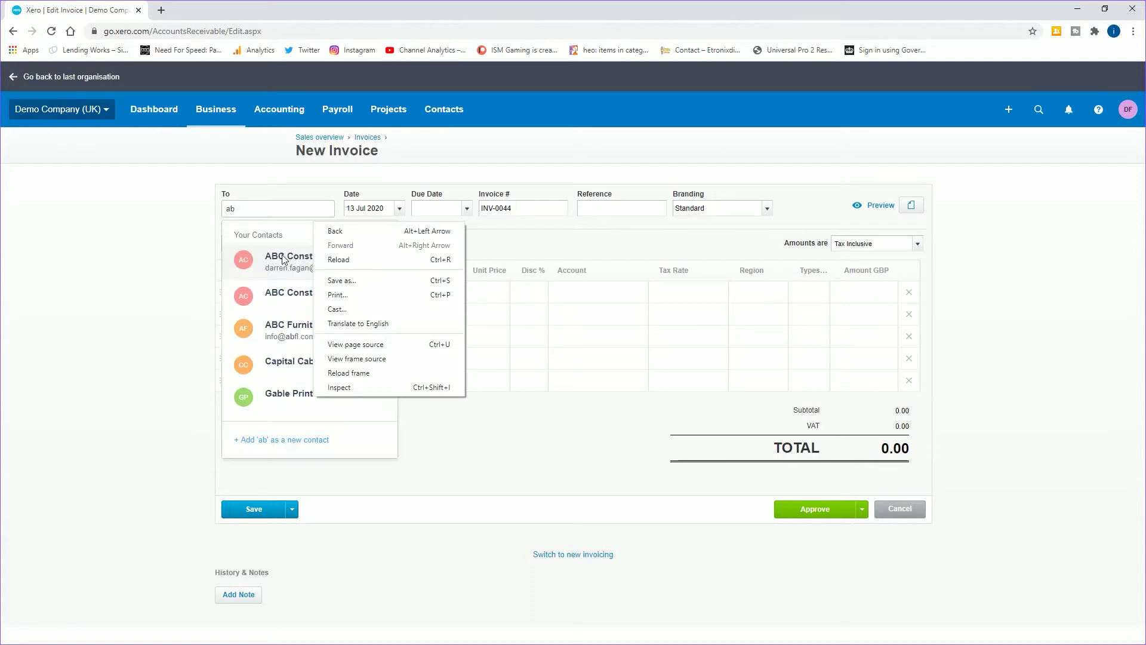
left_click(315, 226)
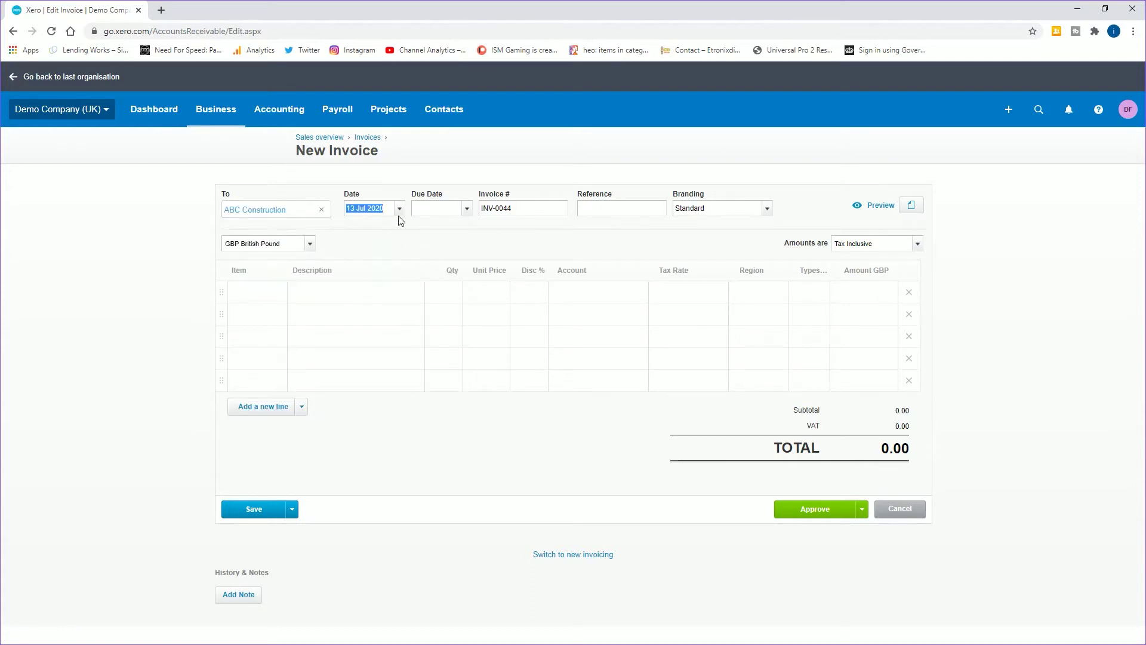
key("Tab")
key("Tab")
Add the line '5 days labour', quantity 5 at 200.00, coded to 200 - Sales.
key("Tab")
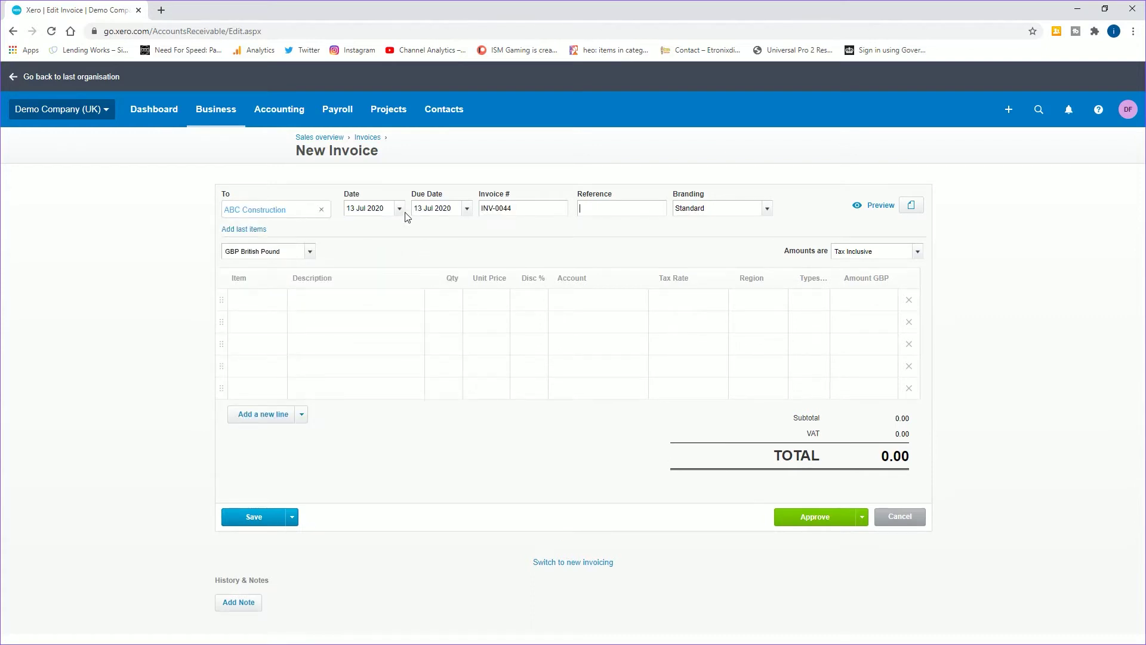
key("Tab")
key("Tab")
key("Tab")
key("Tab")
type("5 days labour")
key("Tab")
type("5")
key("Tab")
type("200")
key("Tab")
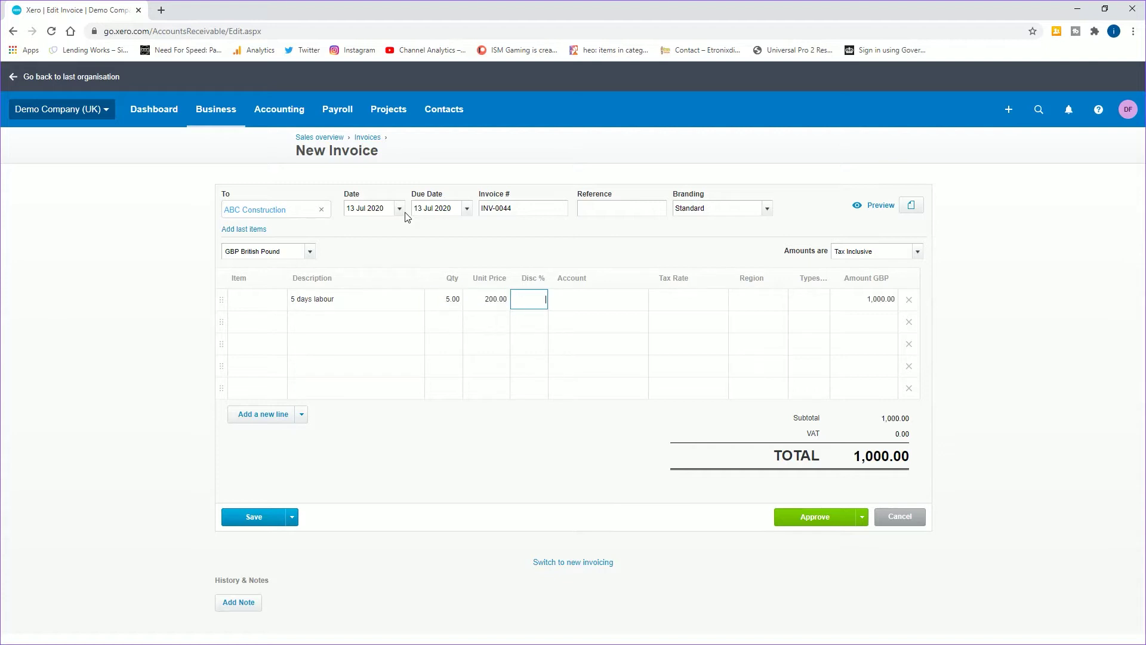
key("Tab")
type("sale")
key("Tab")
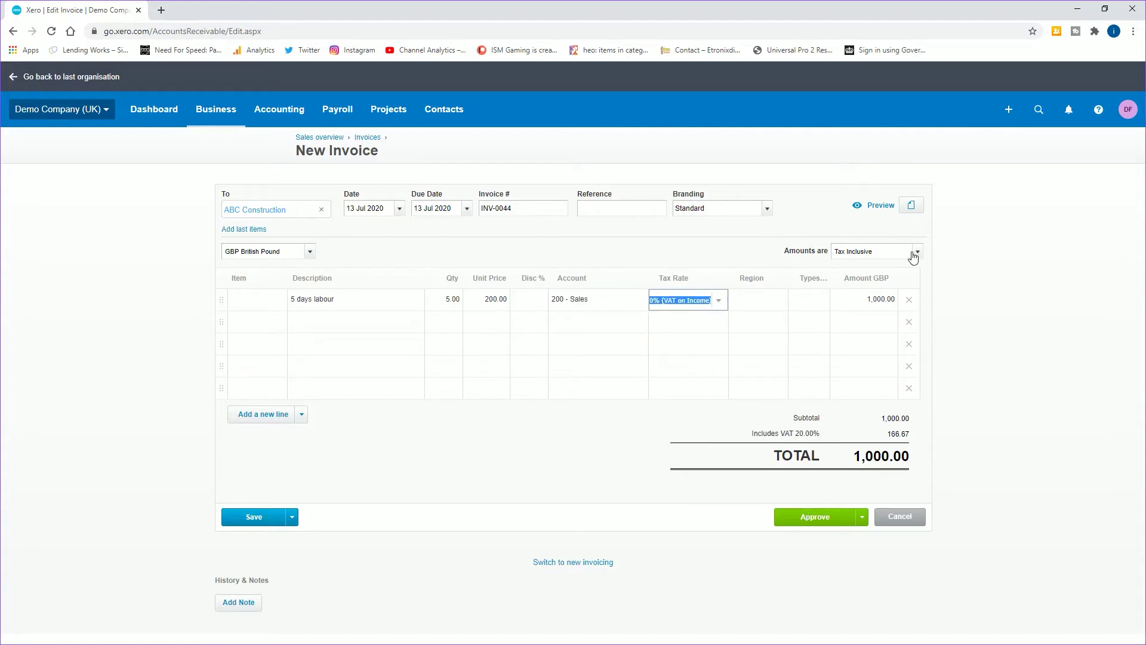
left_click(776, 302)
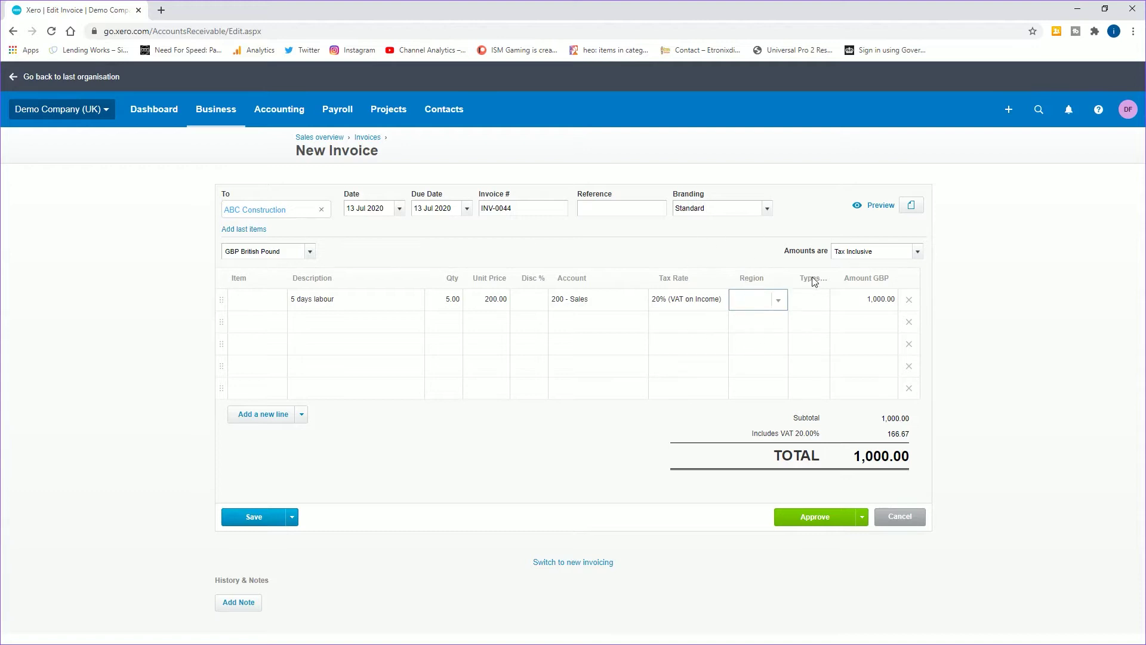
Tag the labour line with the West Coast region and approve invoice INV-0044 for 1,000.00.
left_click(824, 298)
left_click(826, 304)
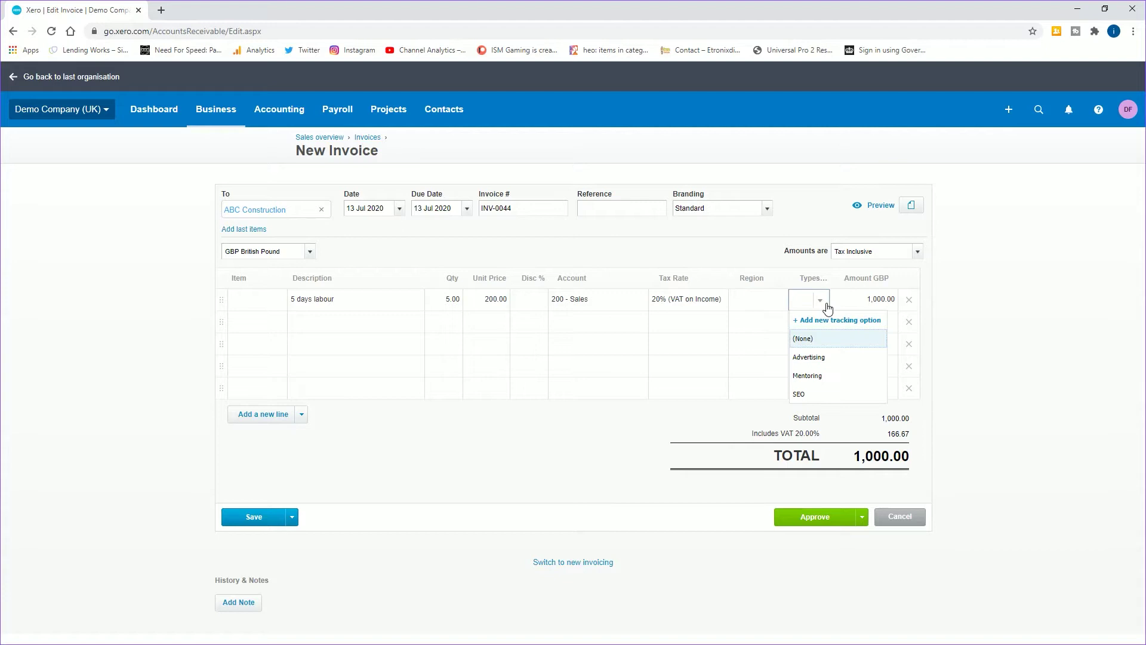
left_click(779, 302)
left_click(778, 300)
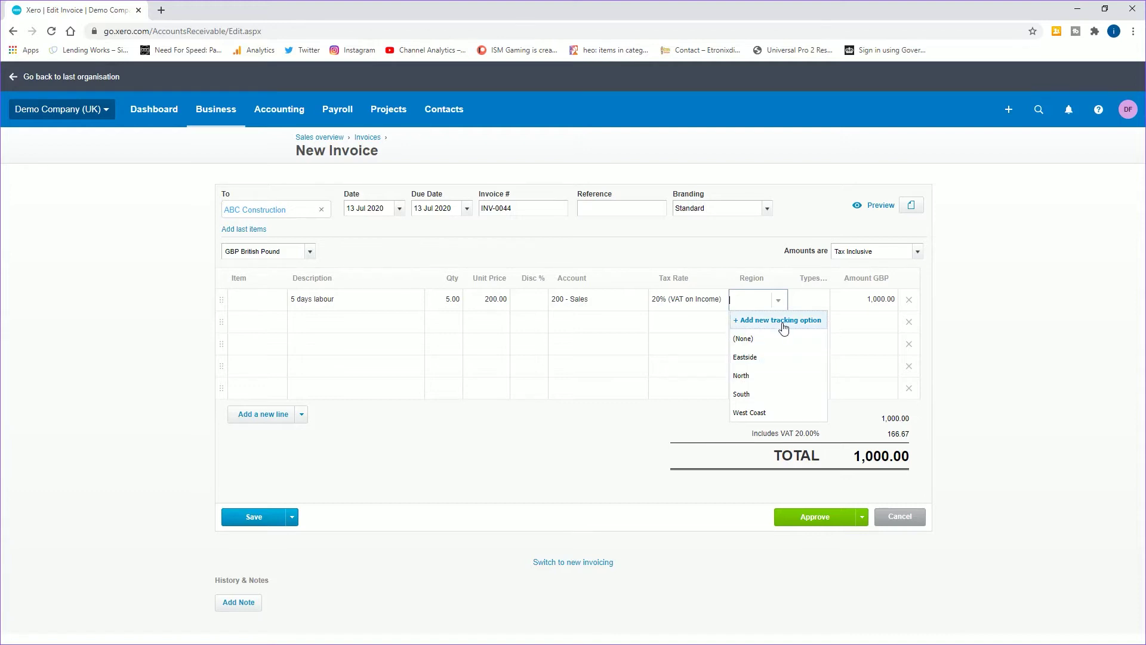
left_click(749, 413)
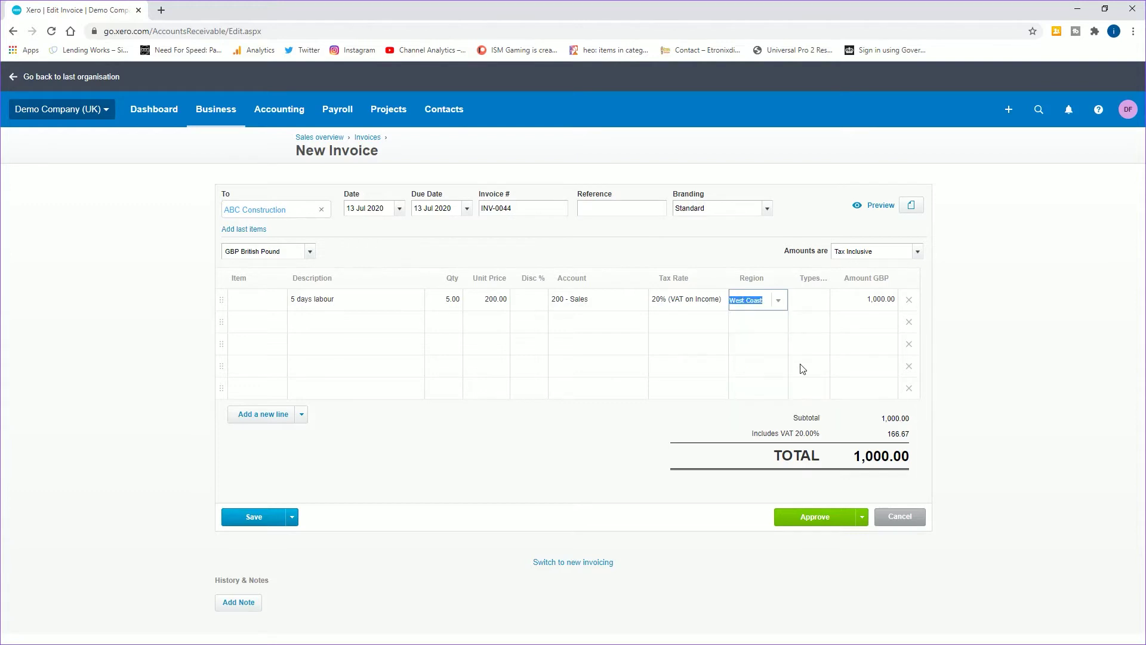
left_click(843, 516)
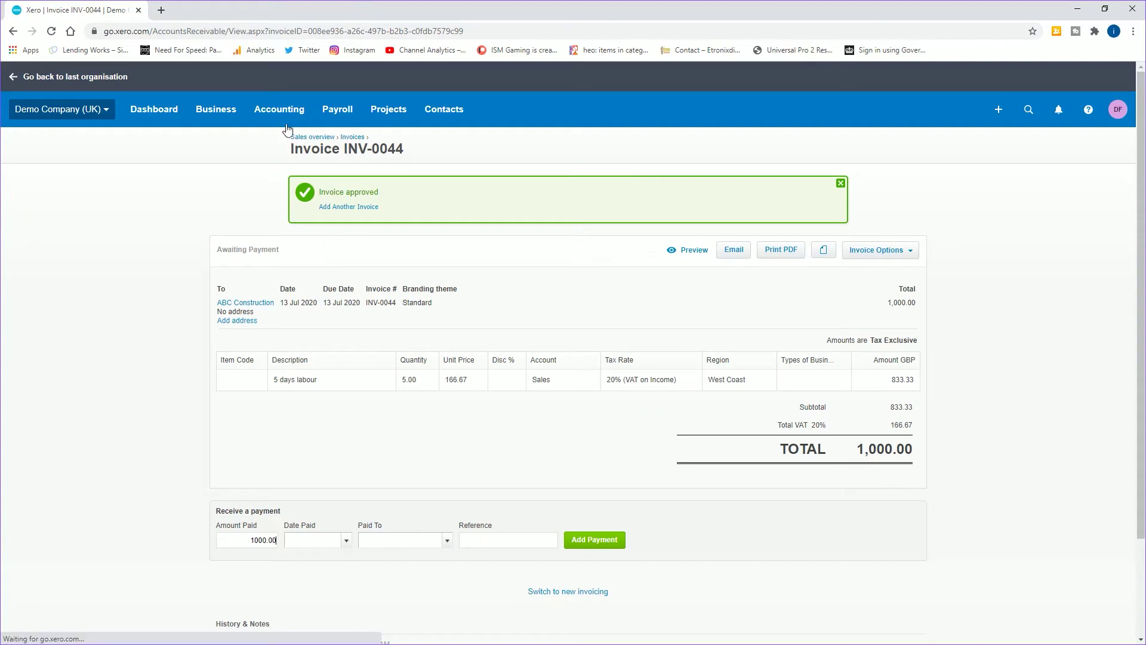
Start a new bill from the dashboard and choose its supplier contact.
left_click(161, 110)
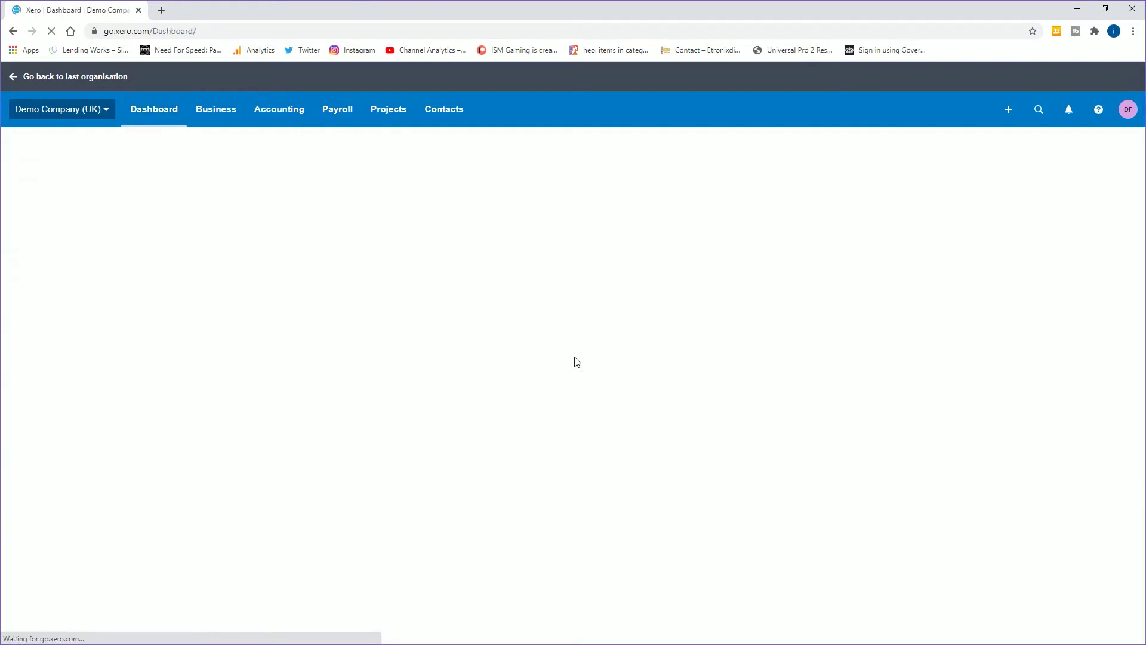
scroll(648, 530, "down", 3)
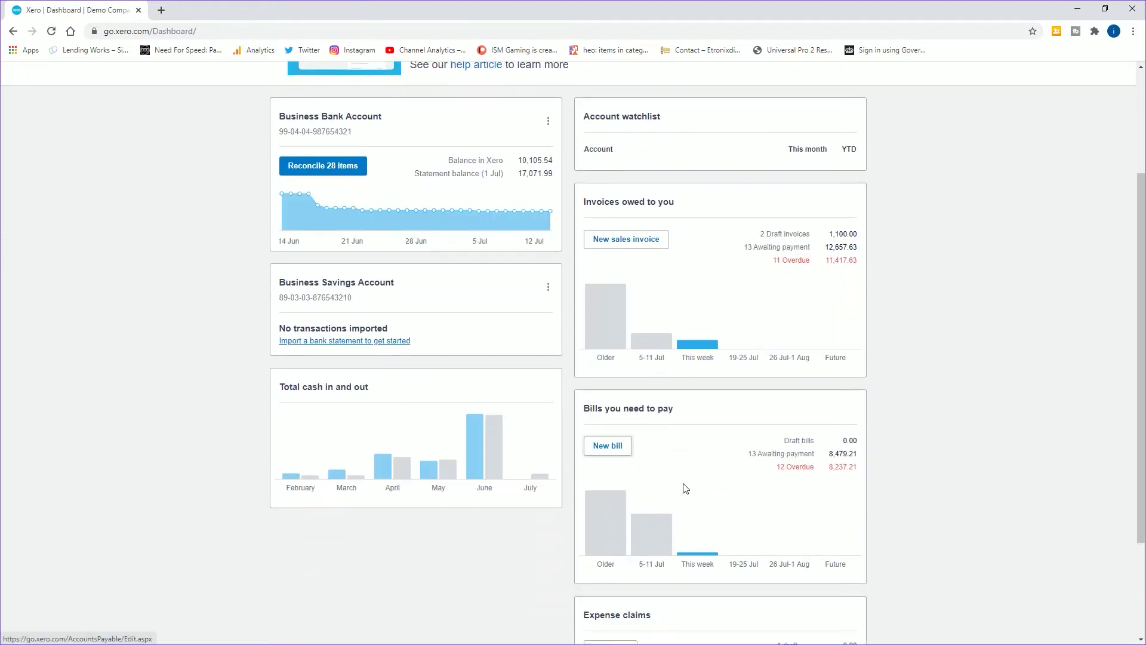
left_click(608, 448)
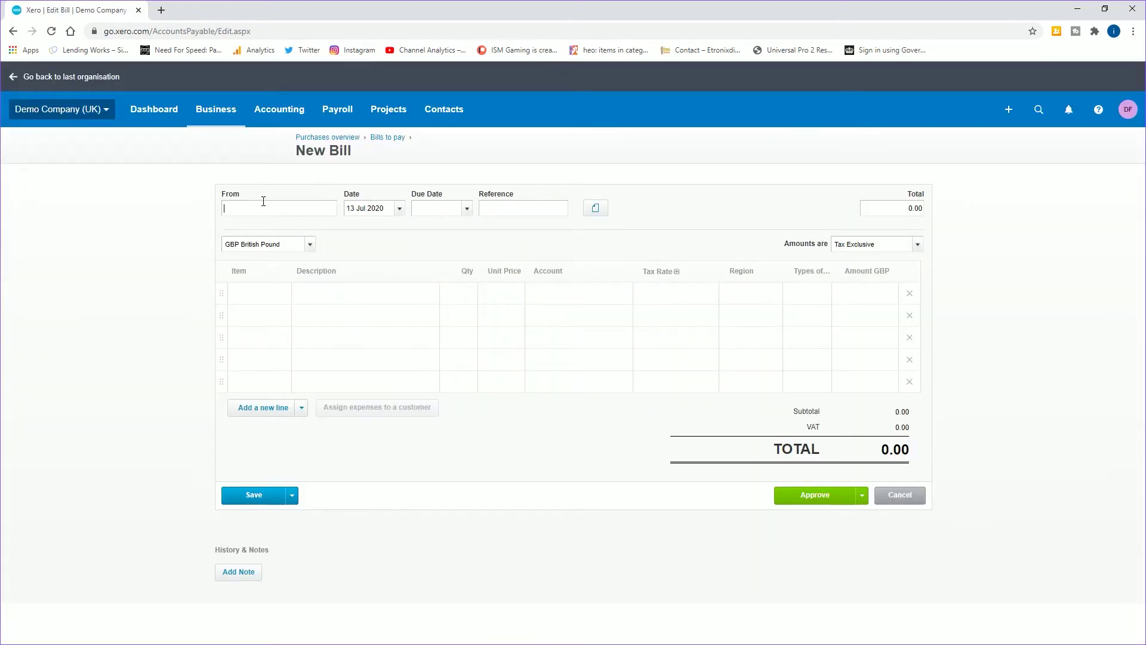
type("esst")
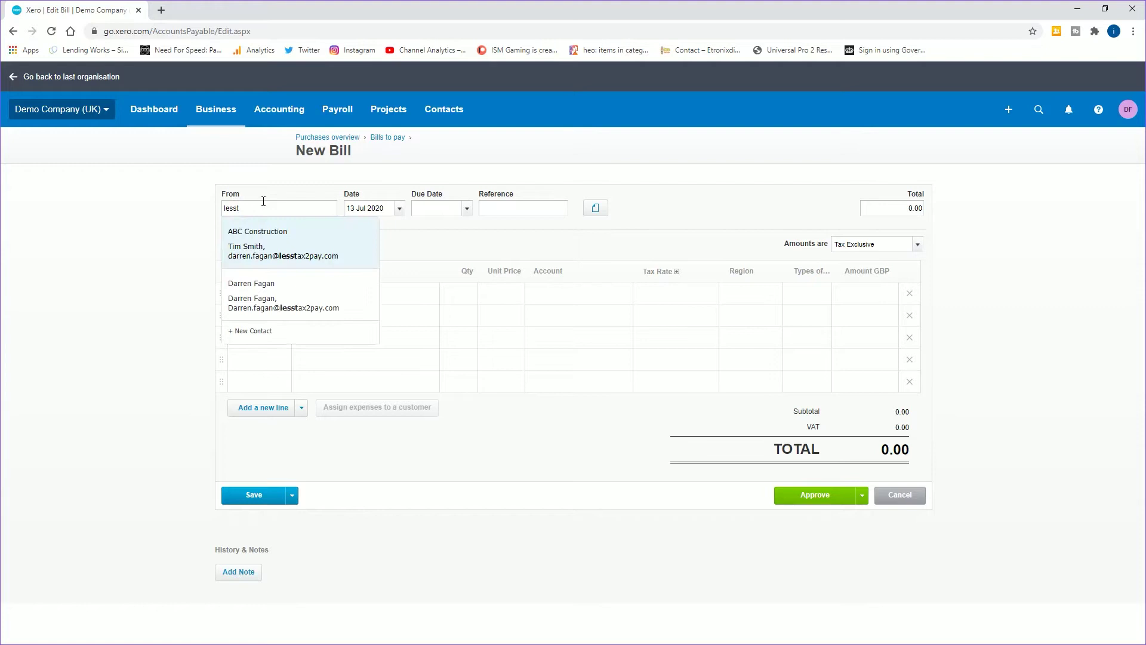
left_click(314, 291)
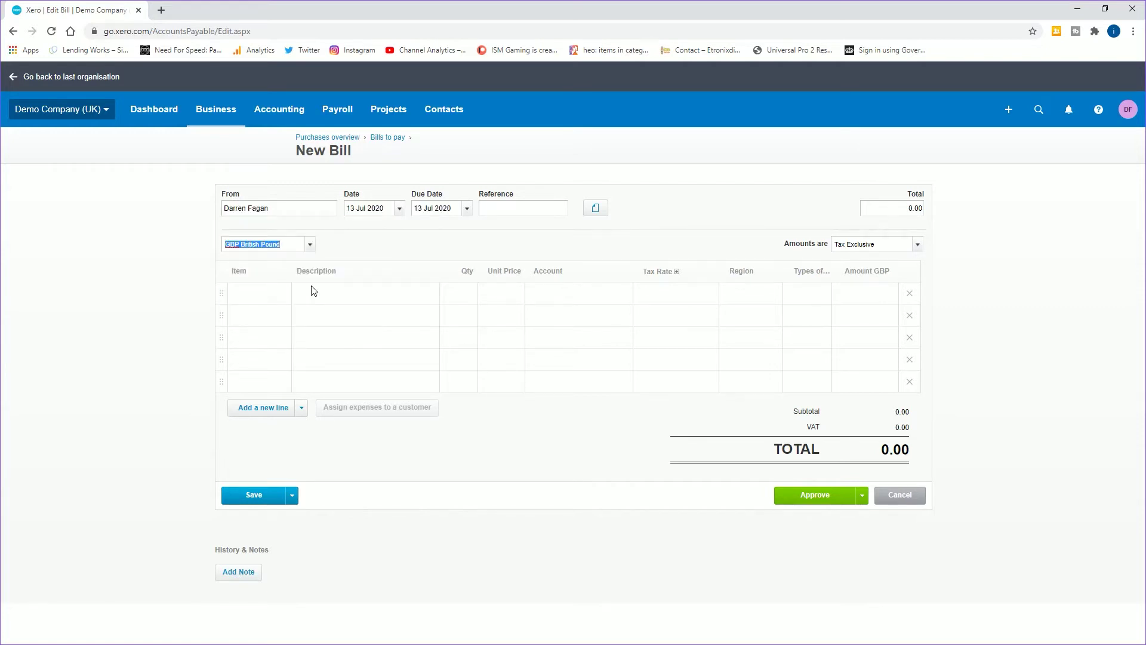
Add an 'advertising' line at 500.00 coded to Advertising & Marketing.
left_click(312, 288)
type("advertising")
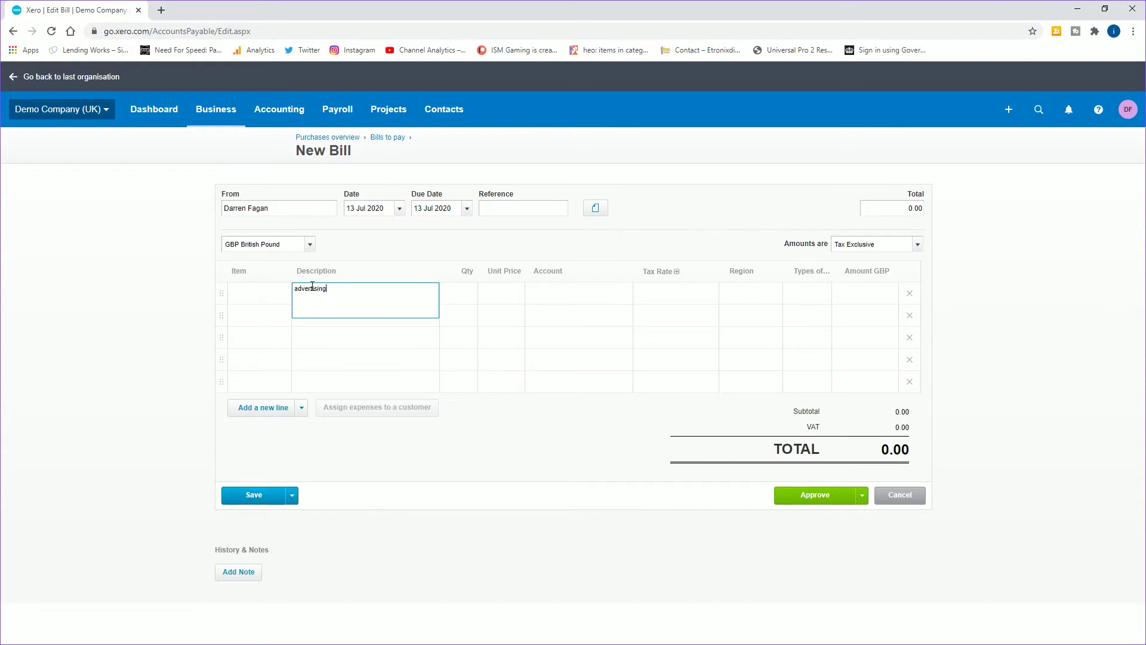
key("Tab")
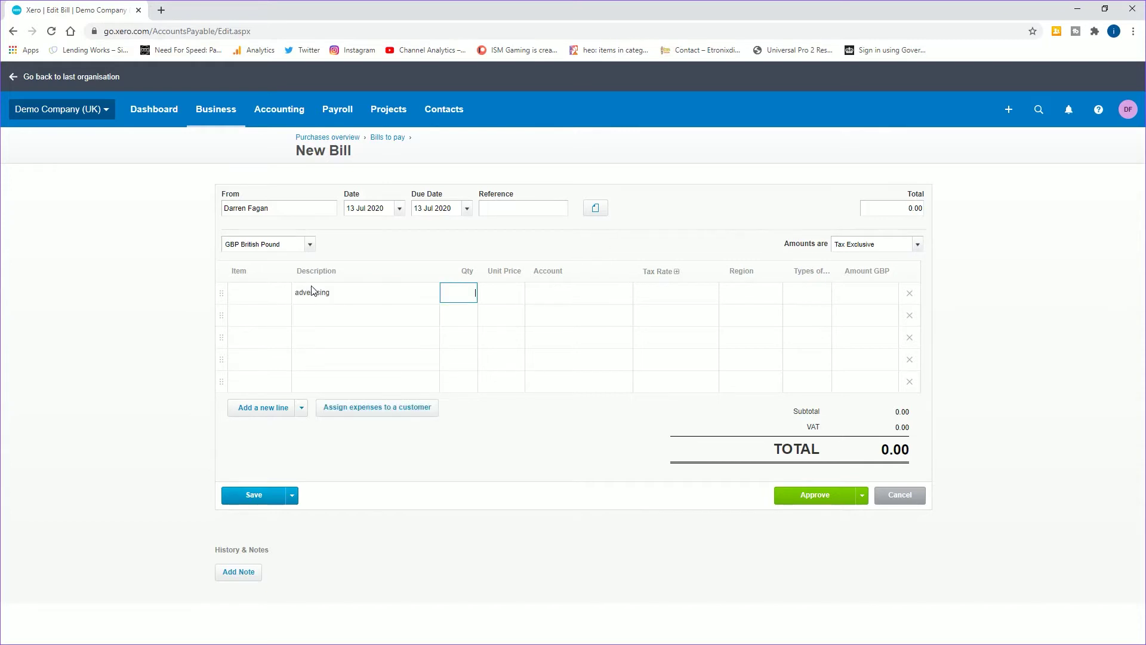
key("Tab")
type("500")
key("Tab")
type("advert")
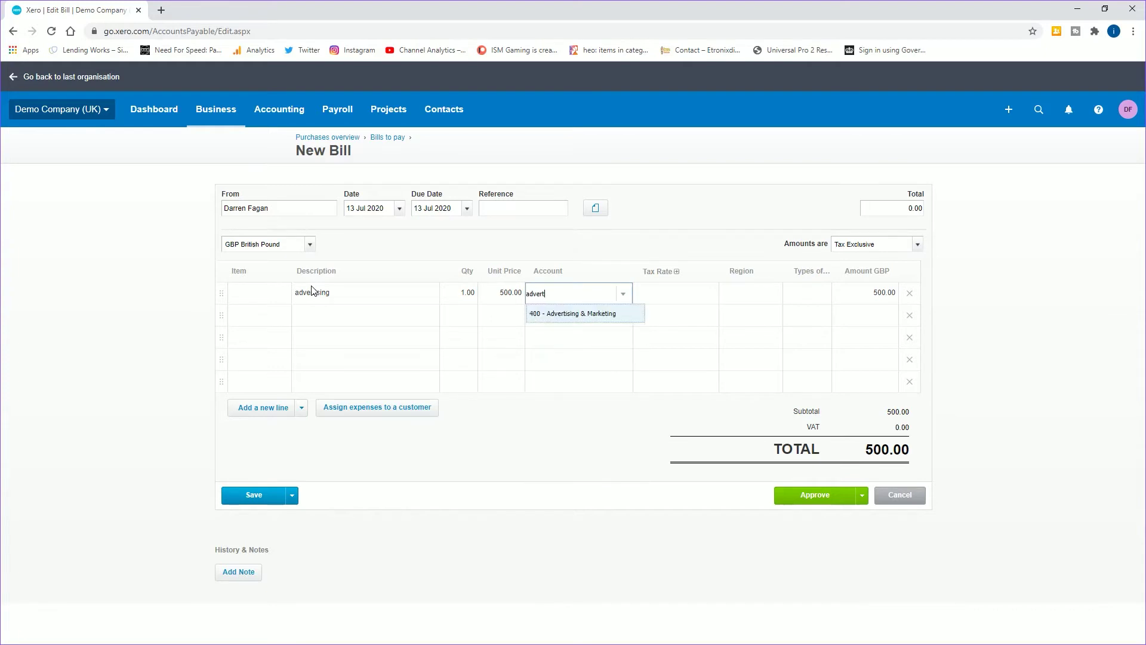
key("Tab")
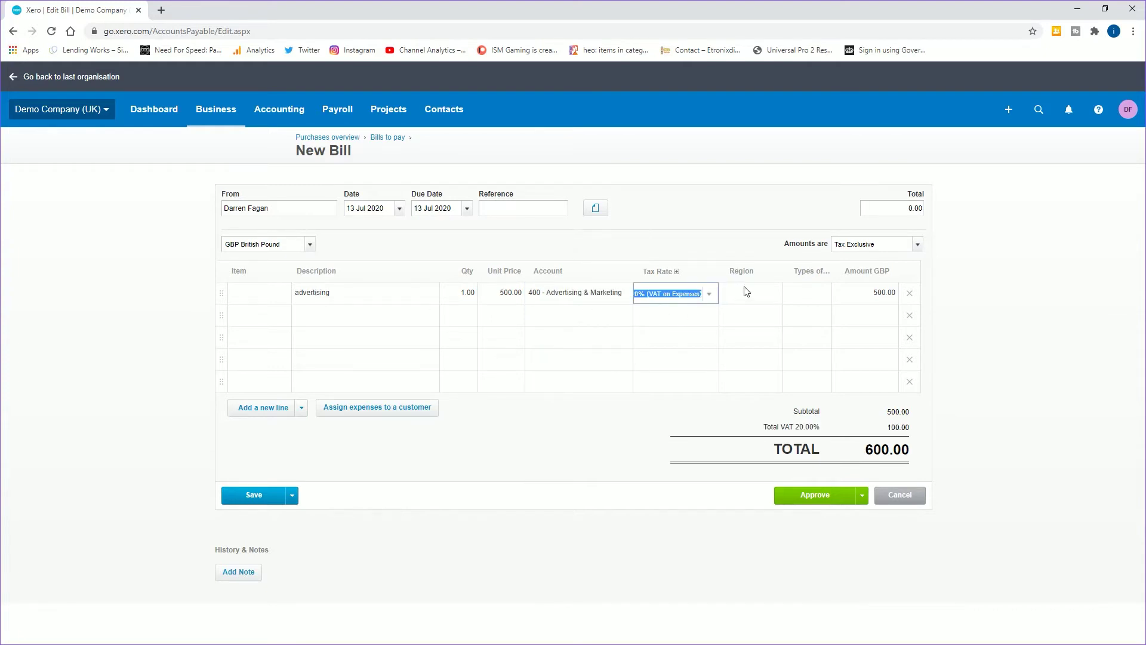
Tag the bill line with the West Coast region and approve the 600.00 bill.
left_click(768, 295)
left_click(771, 294)
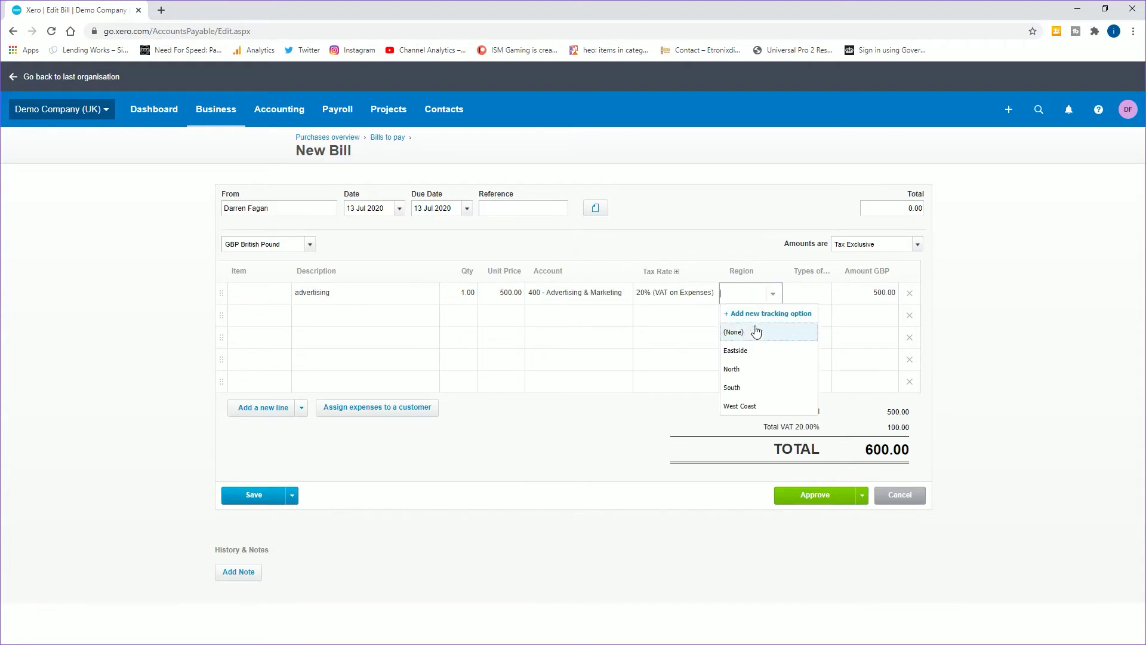
left_click(742, 406)
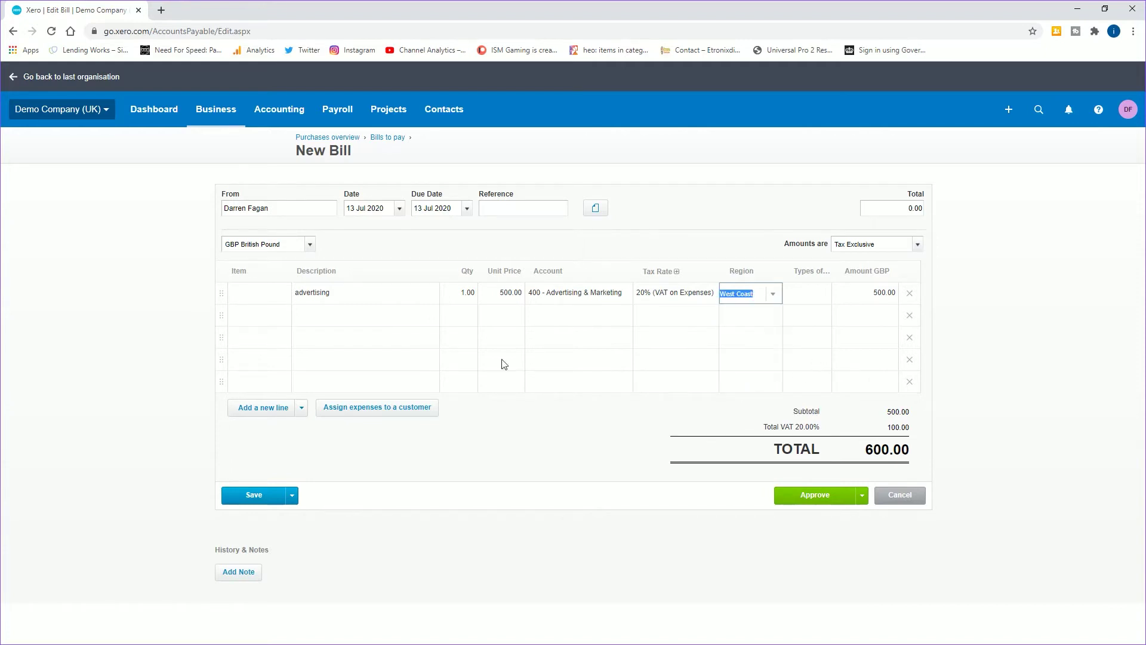
left_click(816, 498)
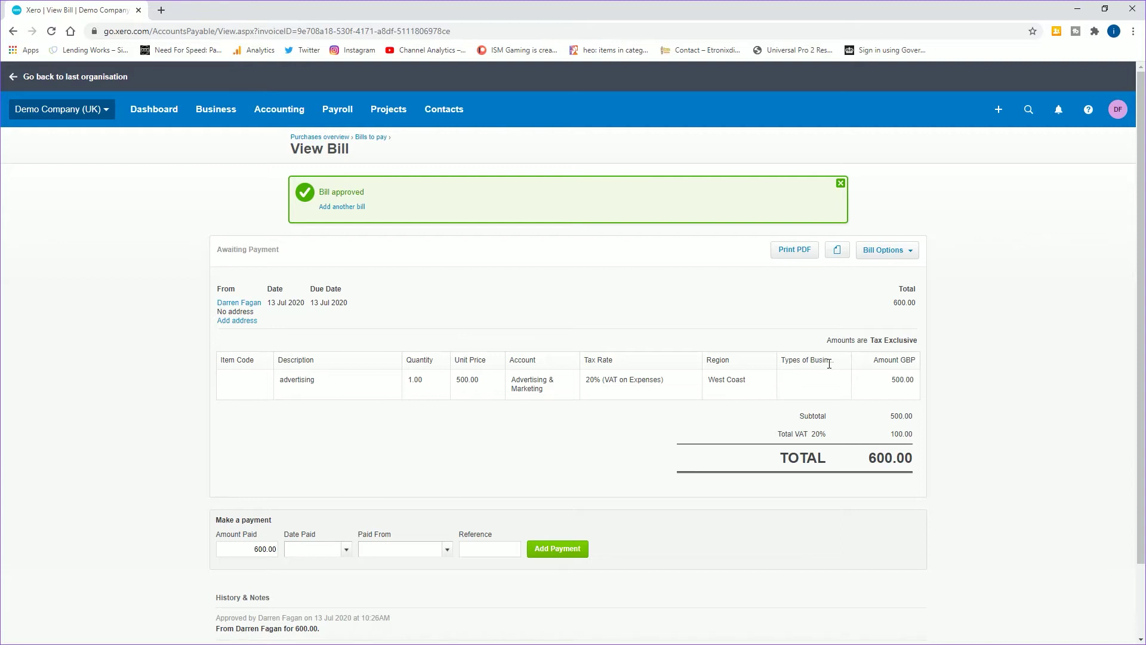
Open the Profit and Loss report from Reports, revealing its date range and more options.
left_click(291, 119)
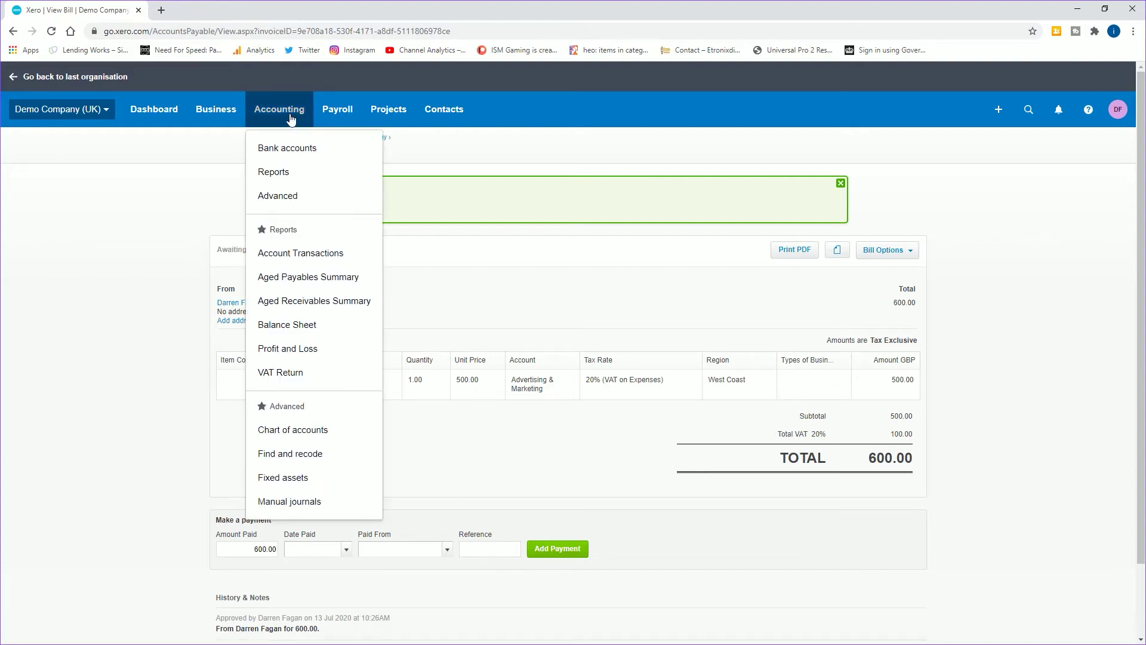
left_click(280, 170)
left_click(331, 377)
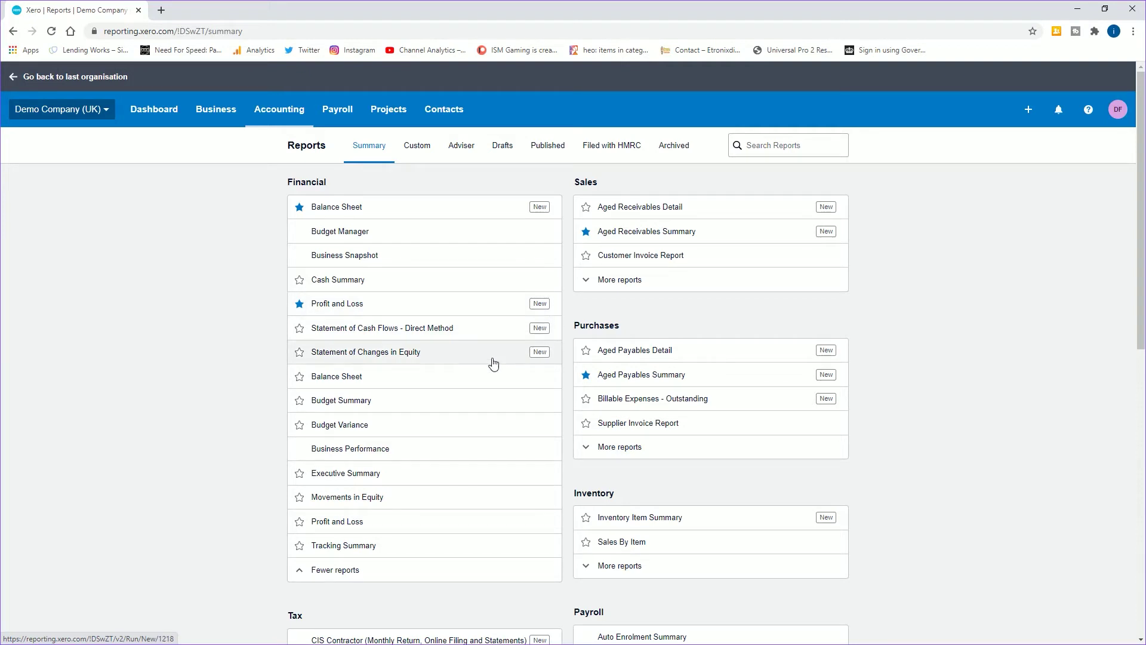
left_click(342, 529)
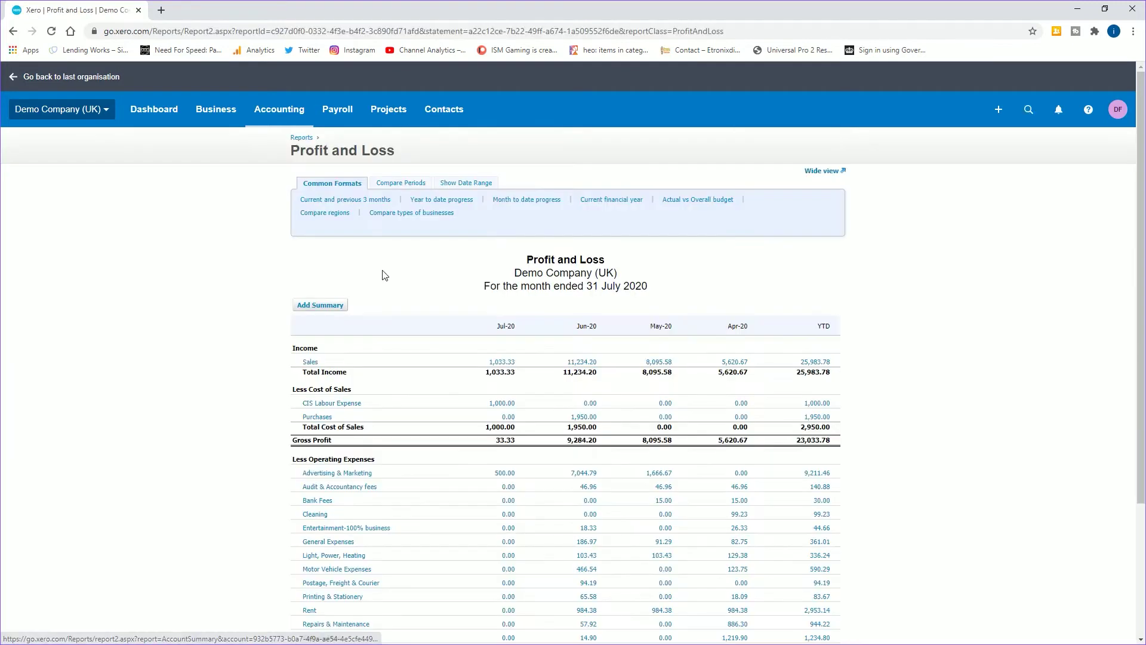
left_click(481, 185)
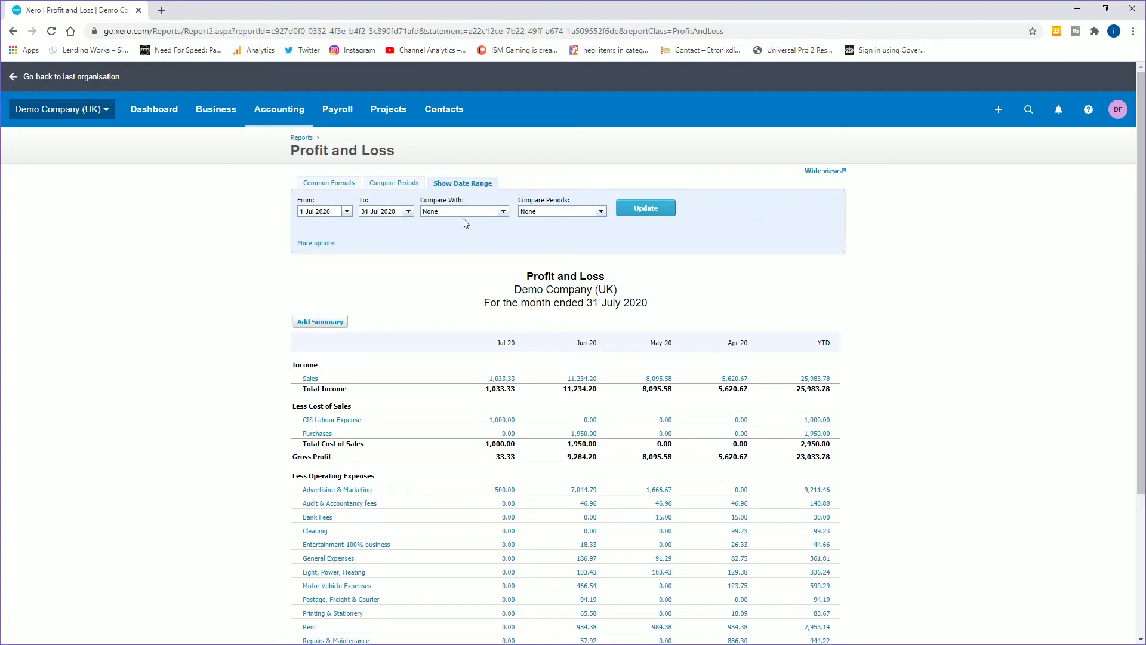
left_click(327, 245)
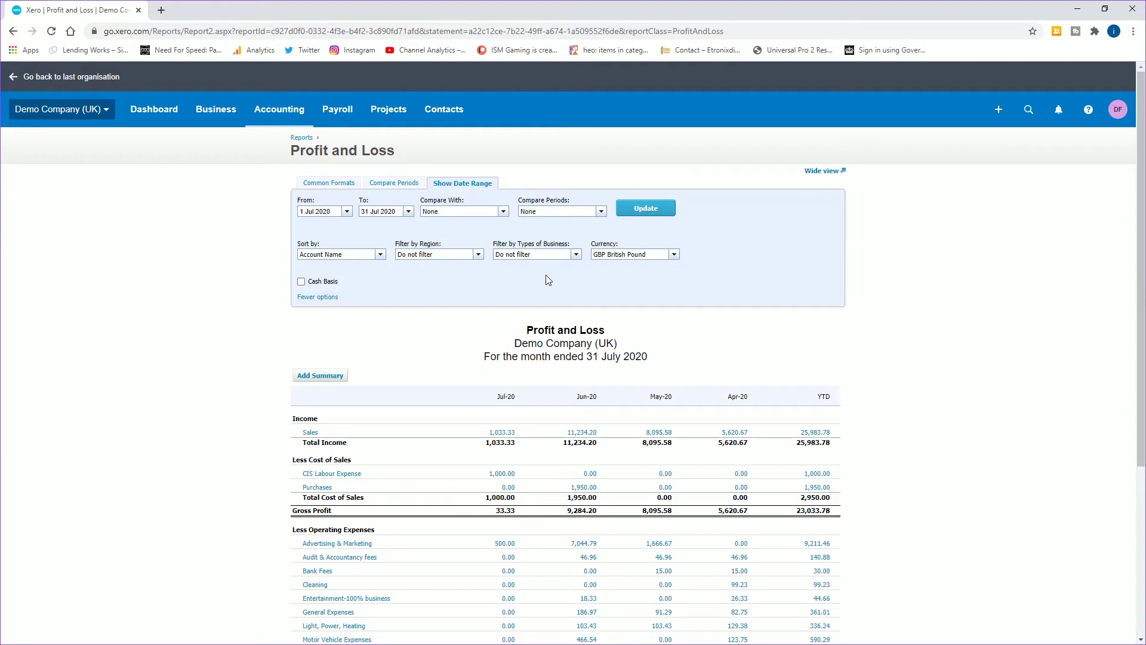
Set the region filter to All Regions and update, splitting West Coast and Unassigned columns.
left_click(477, 255)
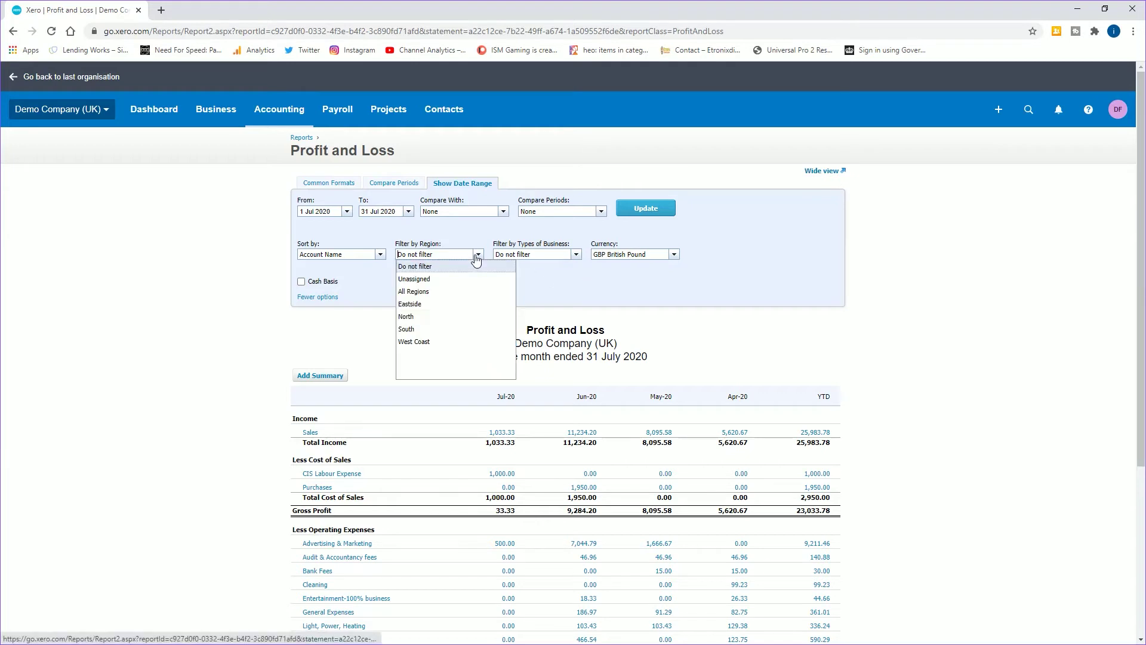
left_click(432, 293)
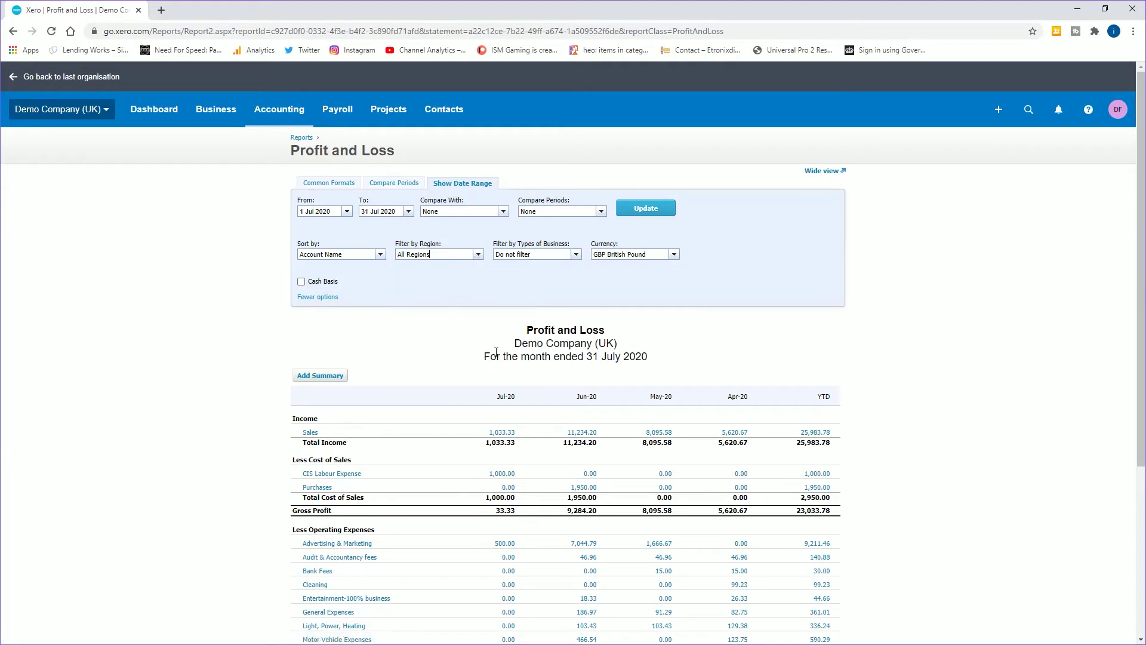
left_click(658, 213)
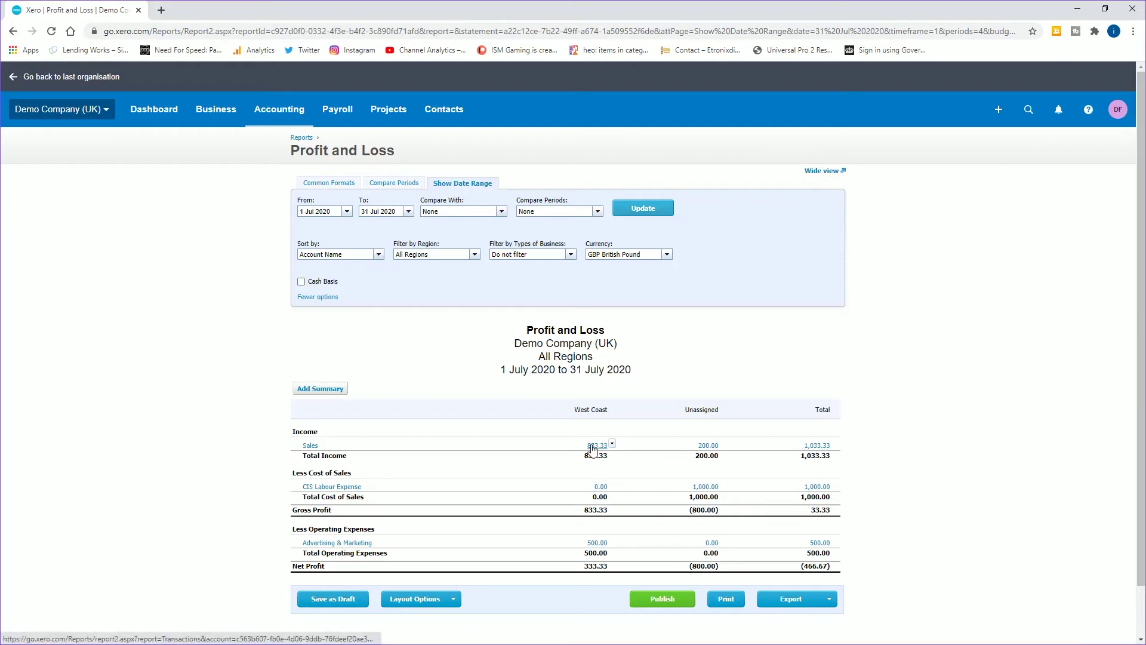
left_click(594, 449)
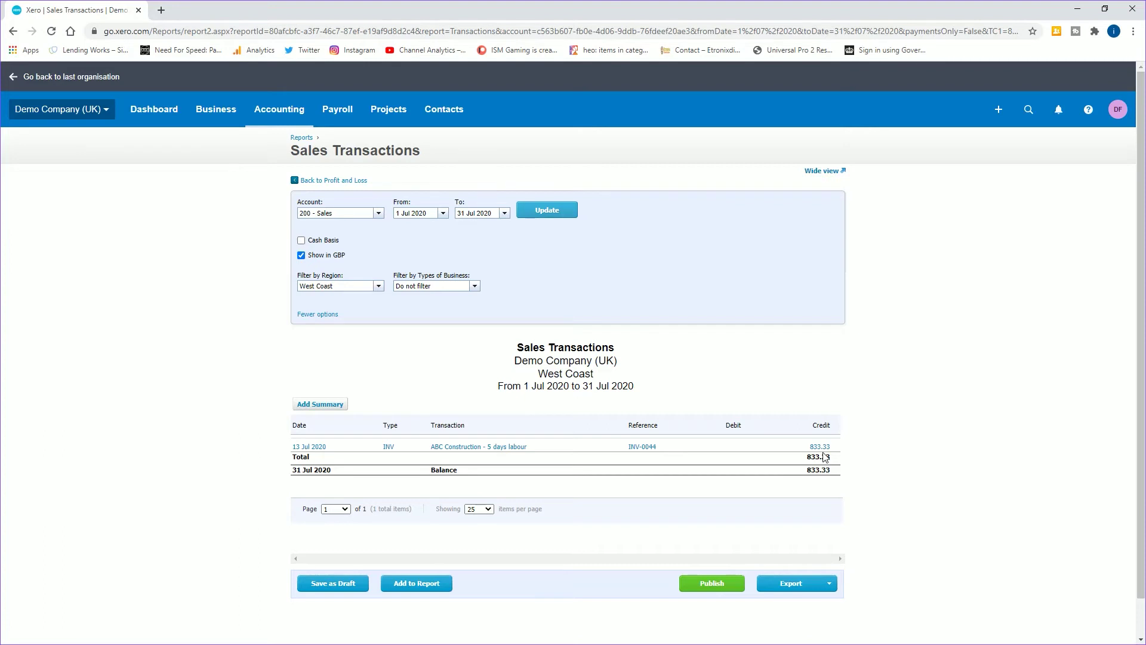
left_click(315, 180)
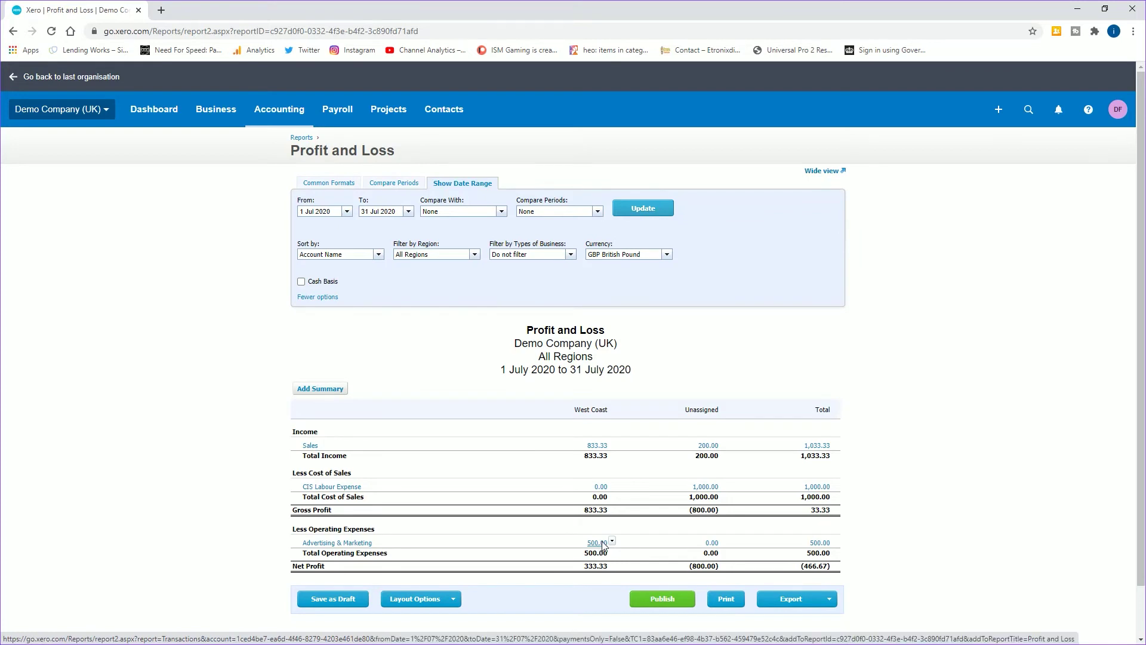
left_click(601, 544)
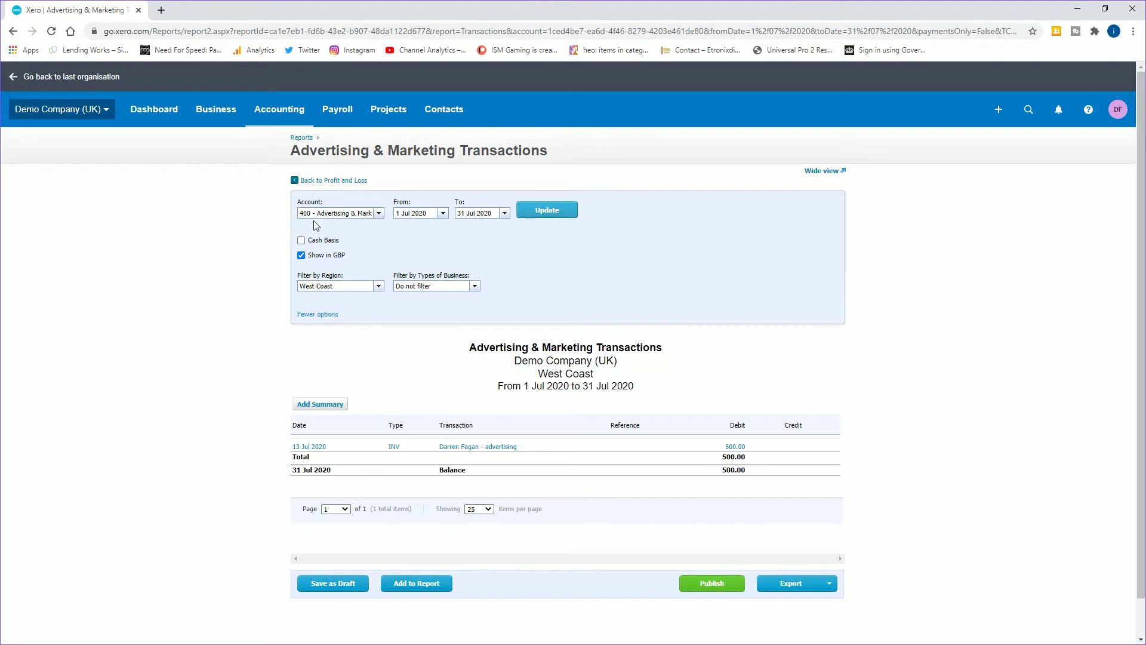
left_click(322, 180)
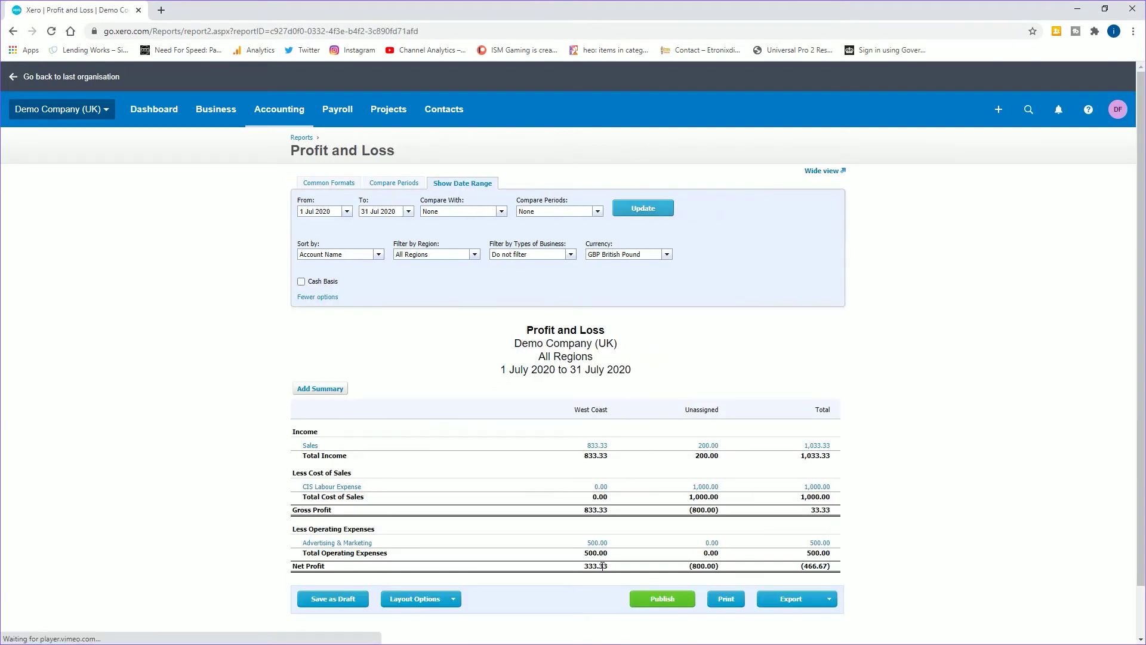
left_click_drag(584, 566, 623, 574)
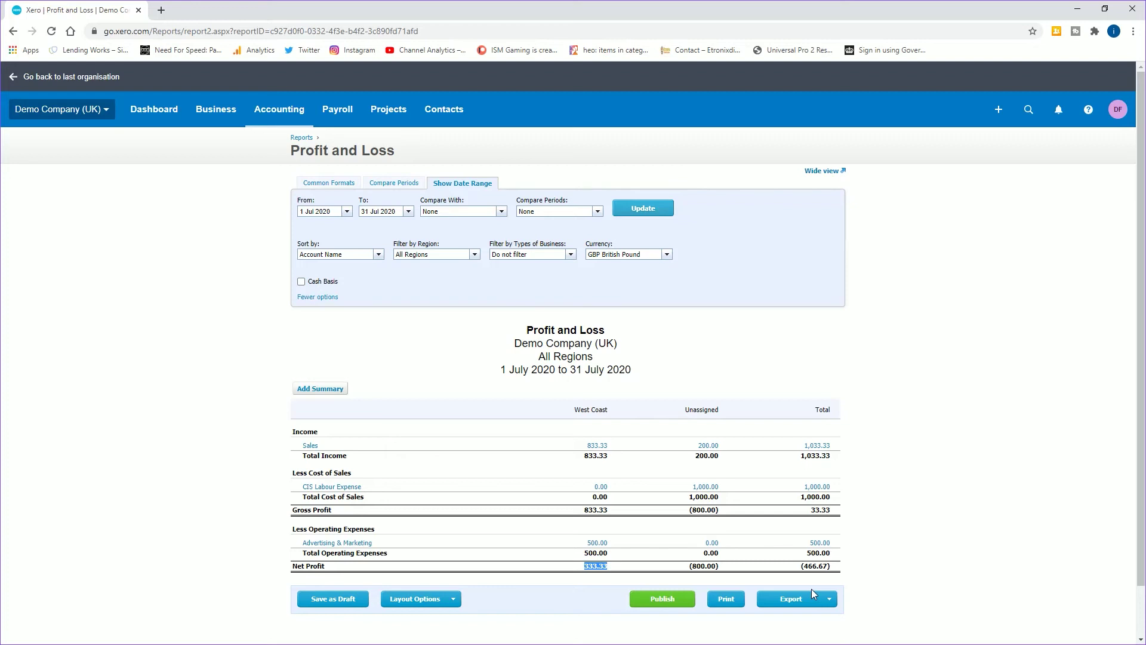
Change the start date to 1 May 2020 and rerun the report through 31 July 2020.
left_click(346, 212)
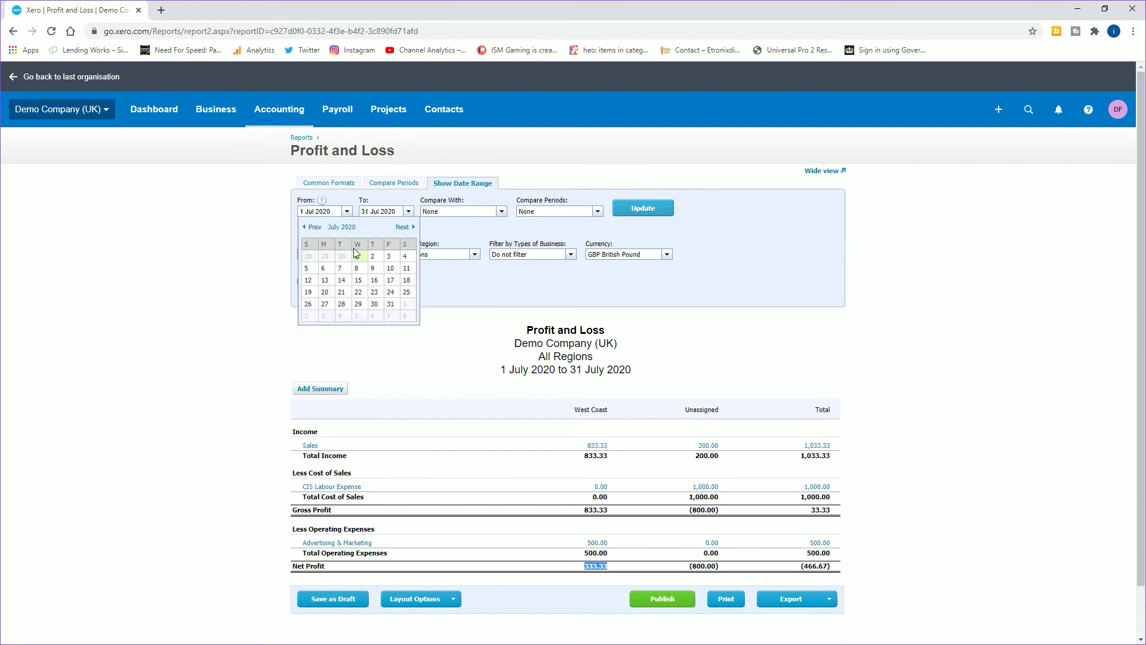
left_click(310, 230)
left_click(311, 229)
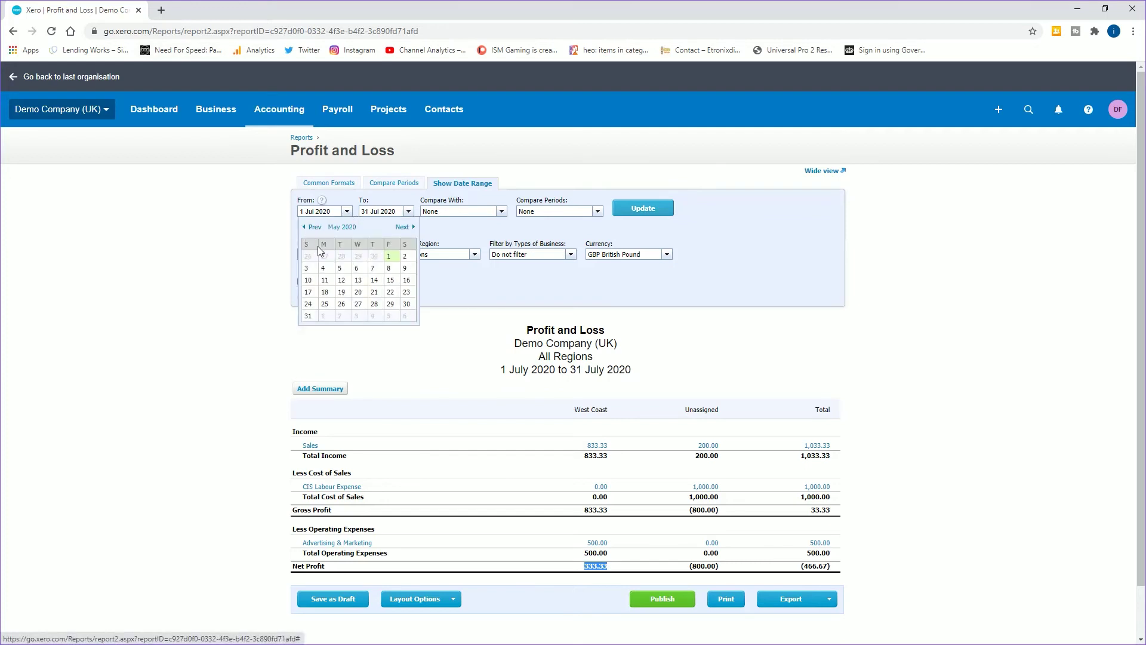
left_click(387, 258)
left_click(632, 214)
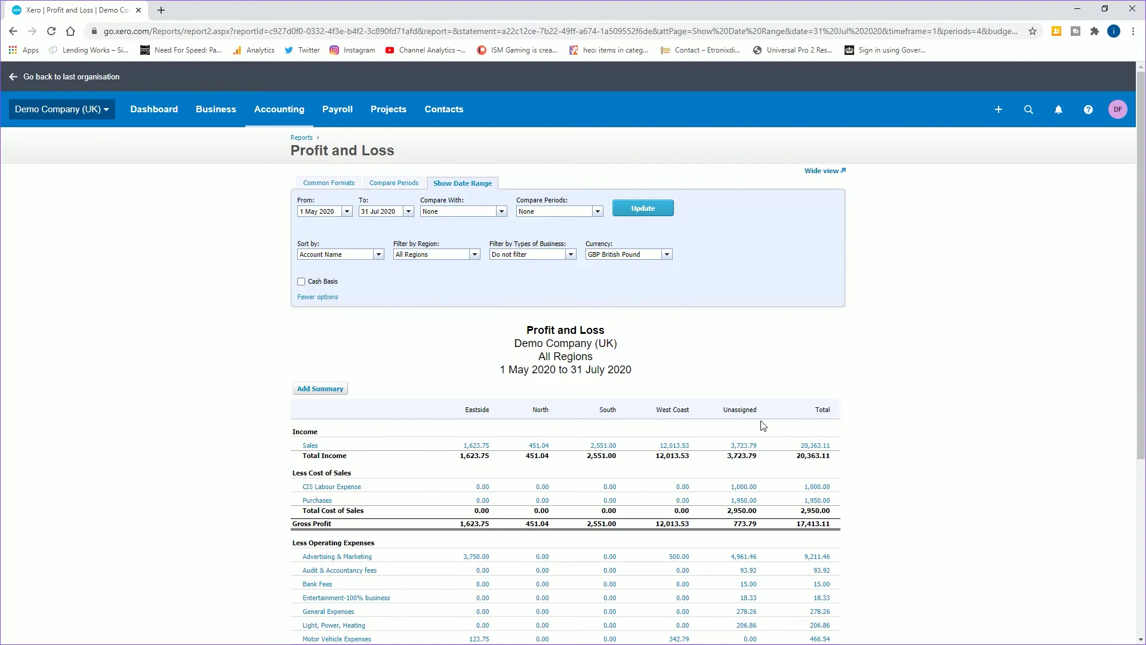
Scroll through the May–July 2020 Profit and Loss to review regional net profit figures.
scroll(656, 448, "down", 1)
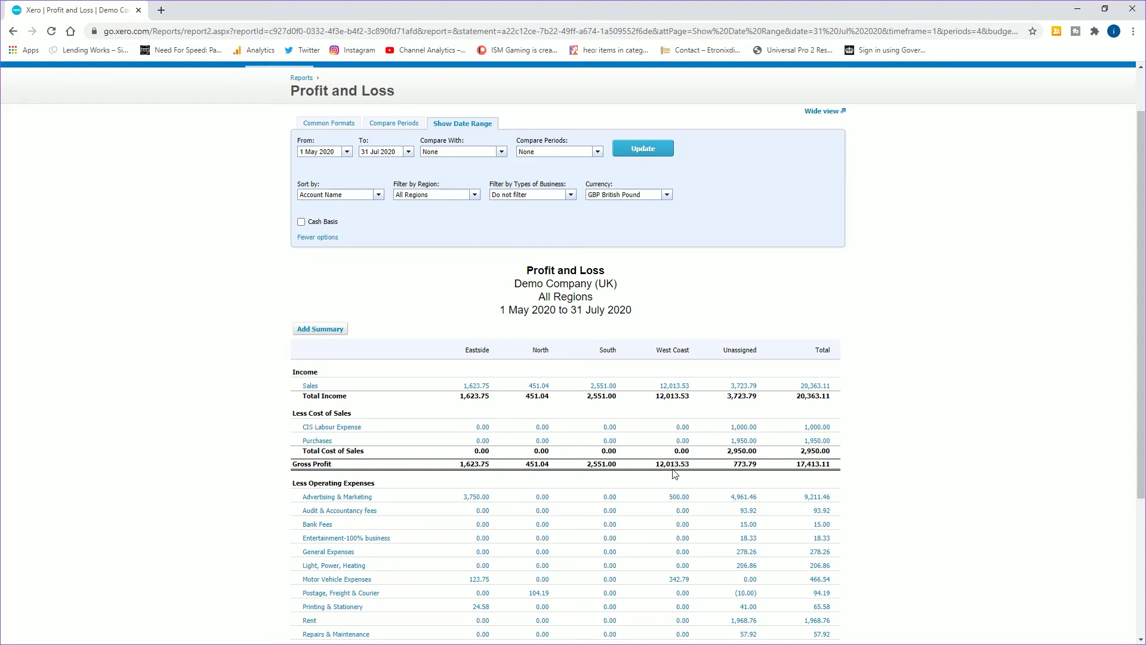
scroll(674, 473, "down", 3)
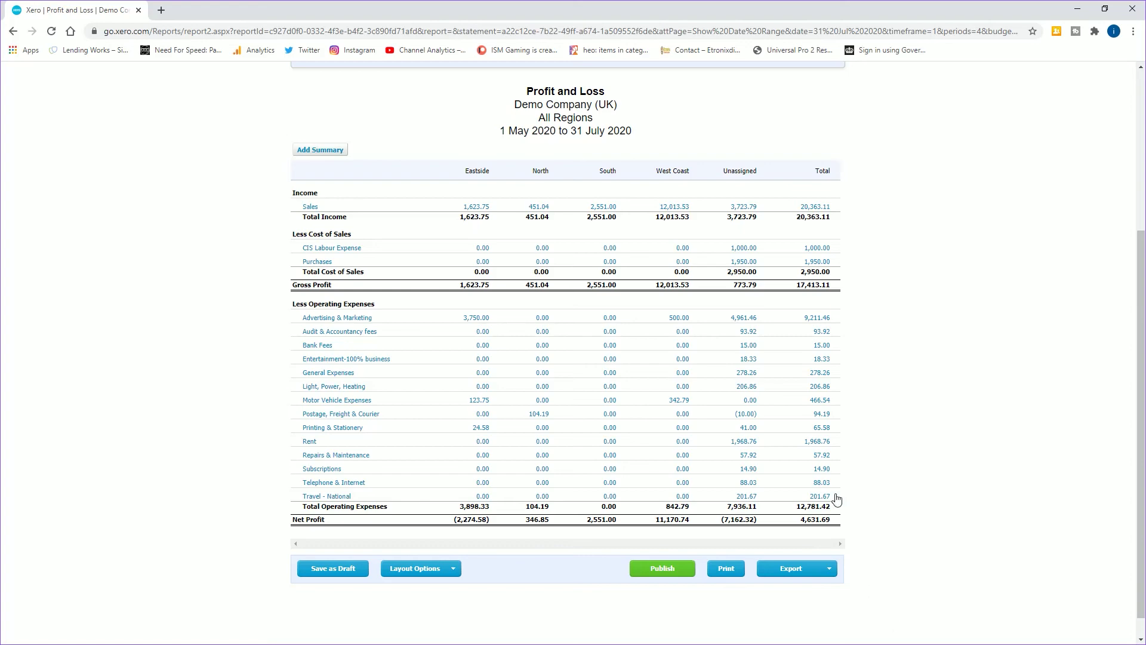
scroll(836, 500, "up", 5)
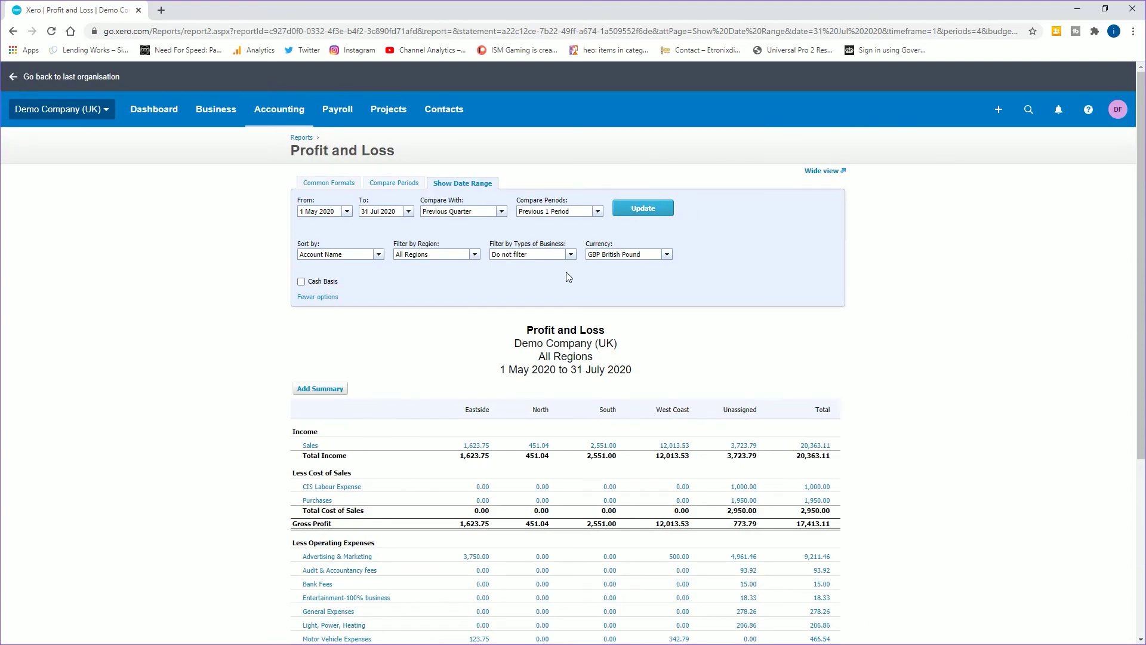